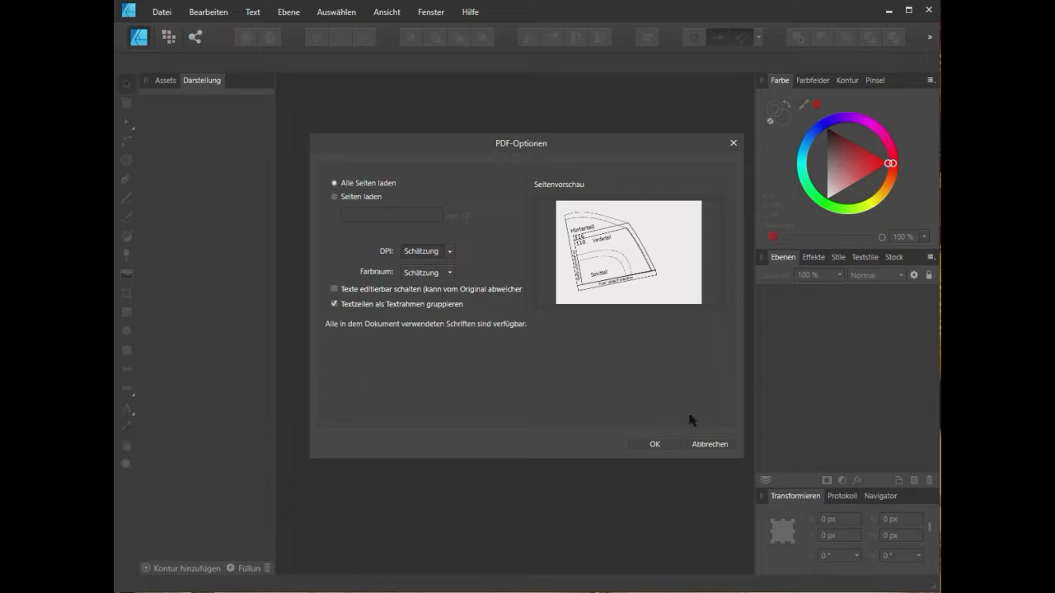
# - Import all pages of the sewing pattern PDF with DPI and colour space left on Schätzung
pyautogui.click(670, 448)
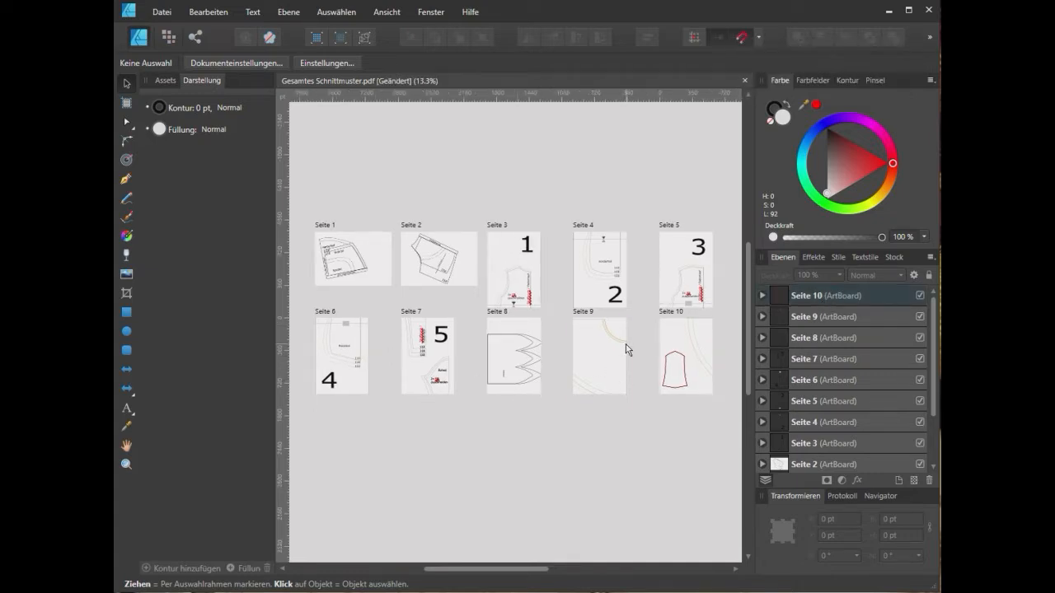
pyautogui.scroll(3, 626, 349)
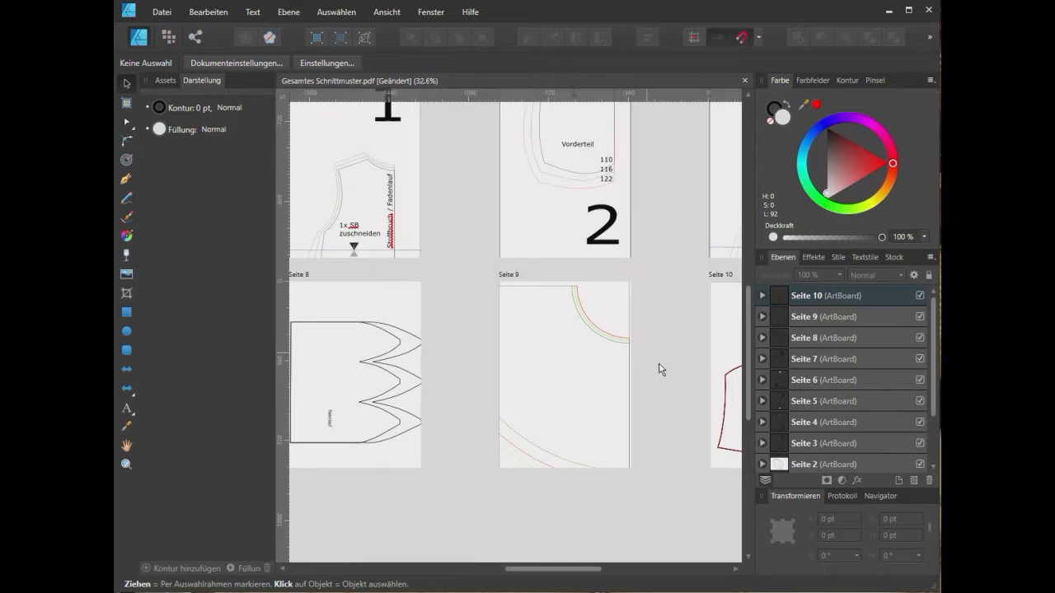
pyautogui.scroll(3, 575, 253)
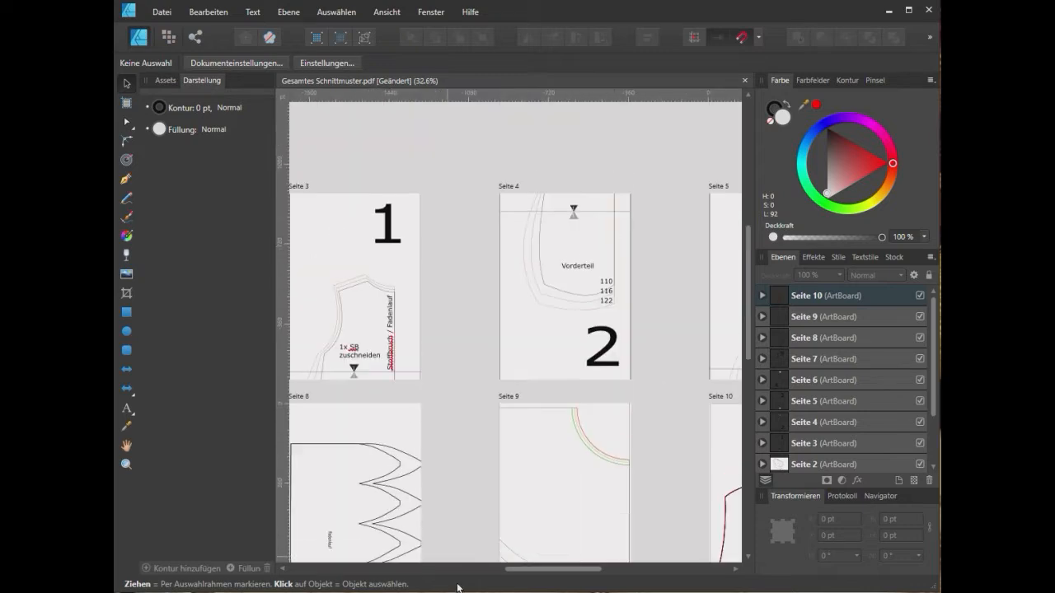
pyautogui.moveTo(528, 569)
pyautogui.mouseDown()
pyautogui.moveTo(419, 570)
pyautogui.moveTo(521, 573)
pyautogui.mouseUp()
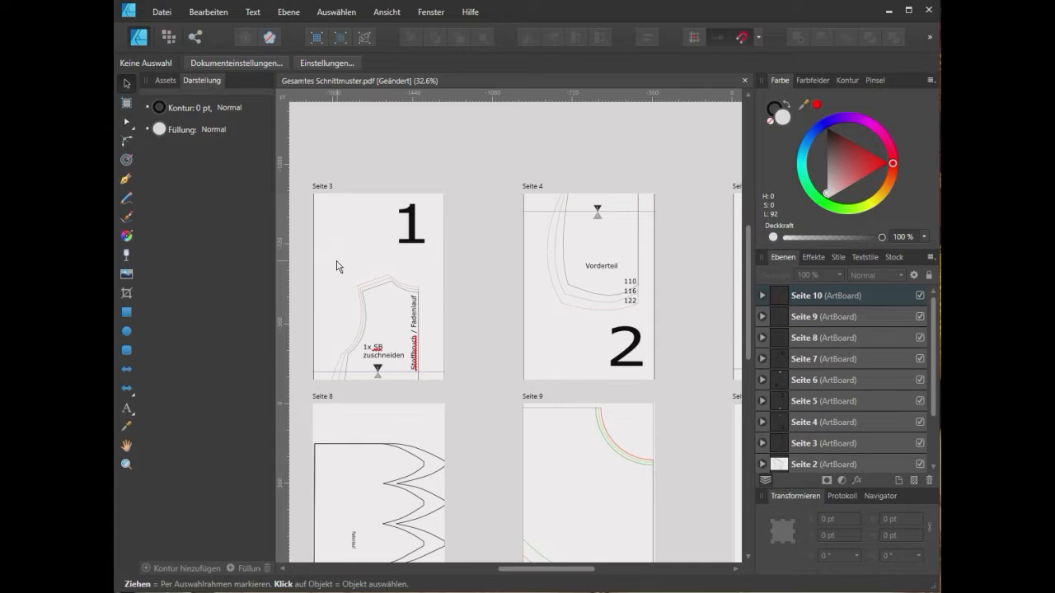
# - Try moving the Stoffbruch / Fadenlauf label off page Seite 3, and undo the move
pyautogui.moveTo(415, 328); pyautogui.dragTo(519, 219)
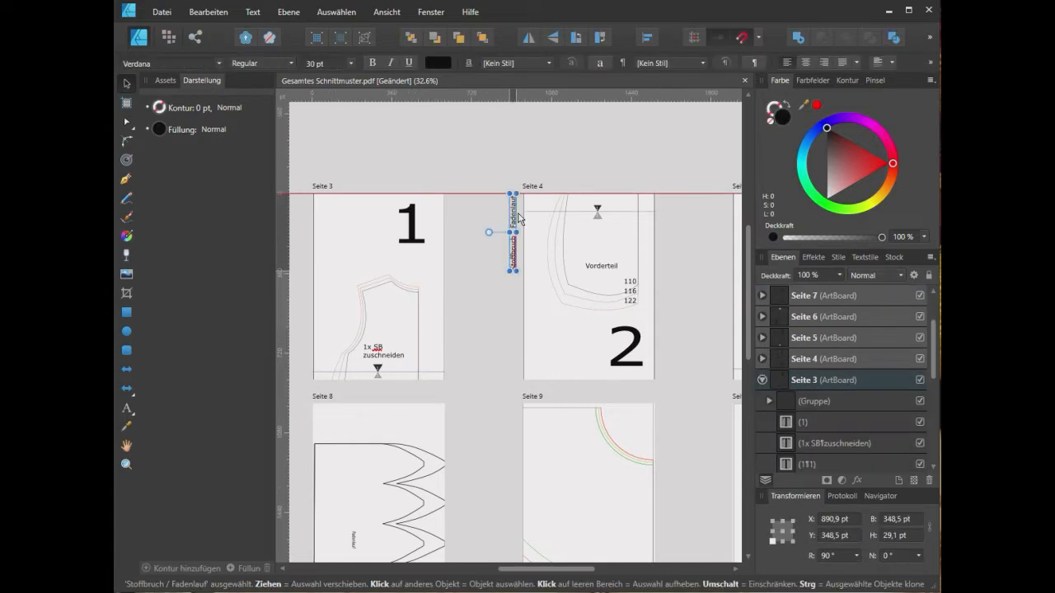
pyautogui.hotkey('ctrl', 'z')
# - Move the Seite 3 artboard over the upper part of Seite 4 so the front-piece lines and triangle markers line up
pyautogui.click(322, 189)
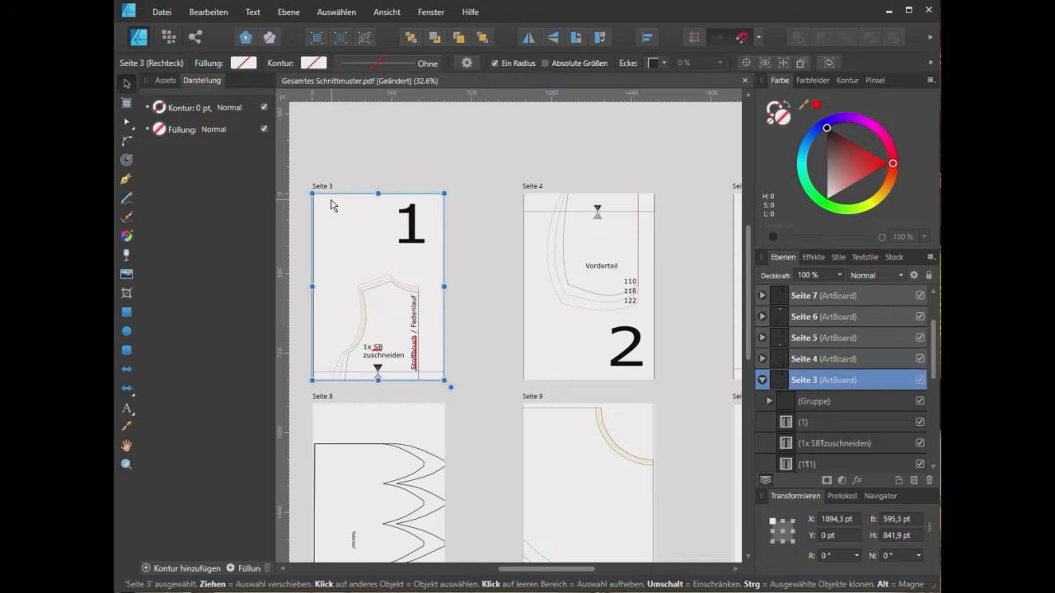
pyautogui.moveTo(334, 201); pyautogui.dragTo(545, 189)
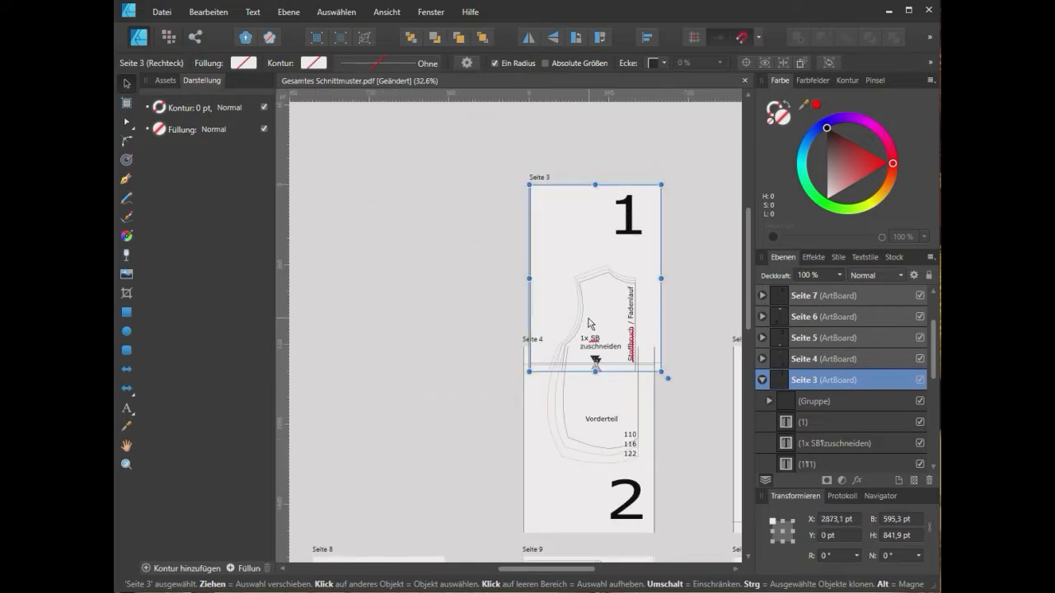
pyautogui.scroll(4, 584, 345)
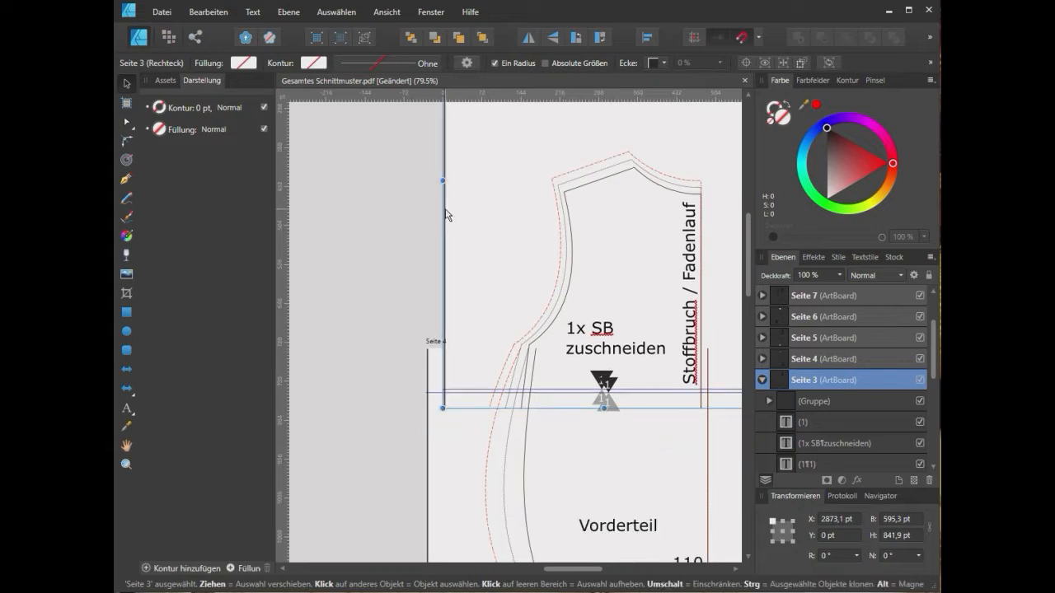
pyautogui.moveTo(448, 212); pyautogui.dragTo(454, 217)
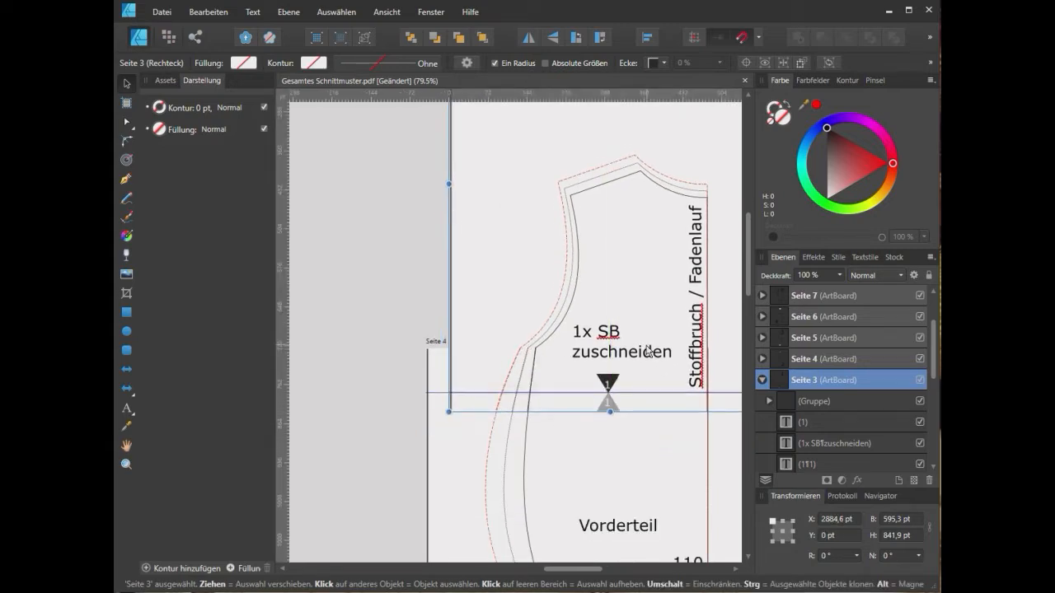
# - Move the Seite 6 artboard under Seite 5, overlapping it so the back-piece lines and square markers line up
pyautogui.moveTo(563, 570); pyautogui.dragTo(619, 570)
pyautogui.scroll(-3, 590, 474)
pyautogui.scroll(-4, 611, 441)
pyautogui.scroll(-3, 611, 442)
pyautogui.scroll(2, 609, 441)
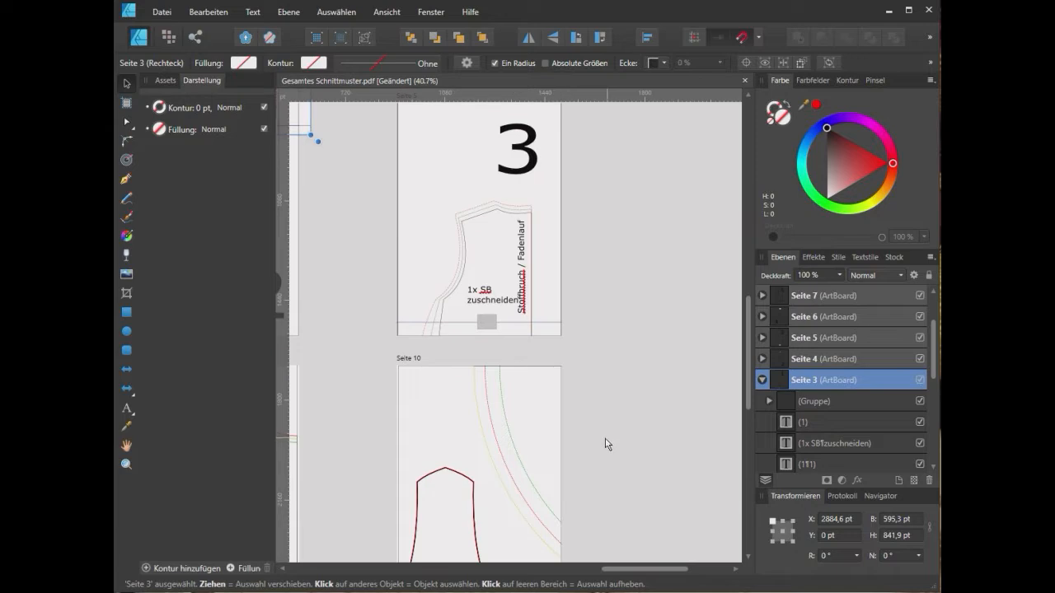
pyautogui.moveTo(639, 568); pyautogui.dragTo(358, 539)
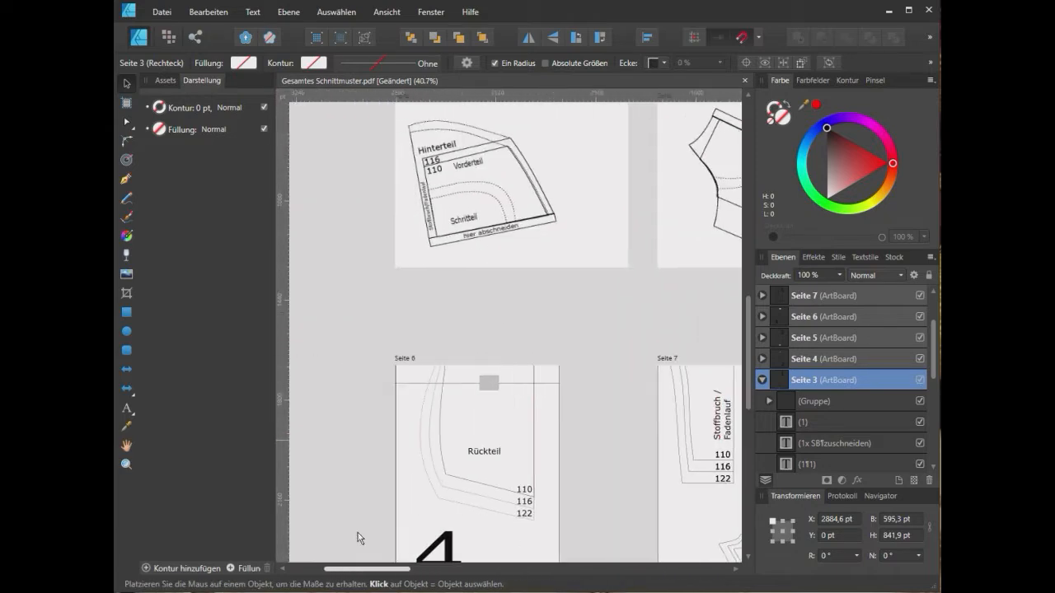
pyautogui.click(521, 387)
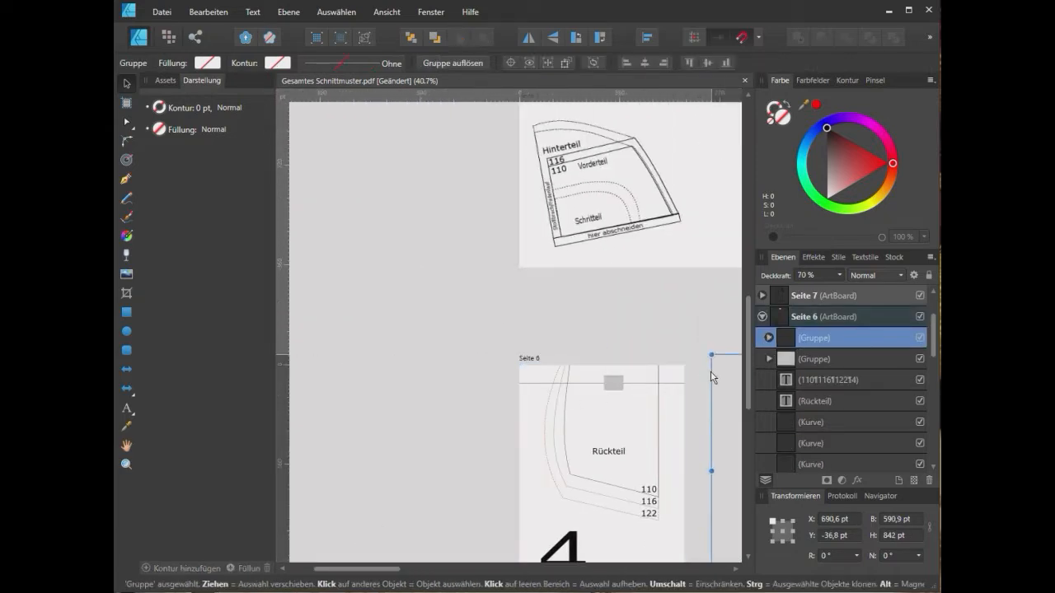
pyautogui.click(530, 360)
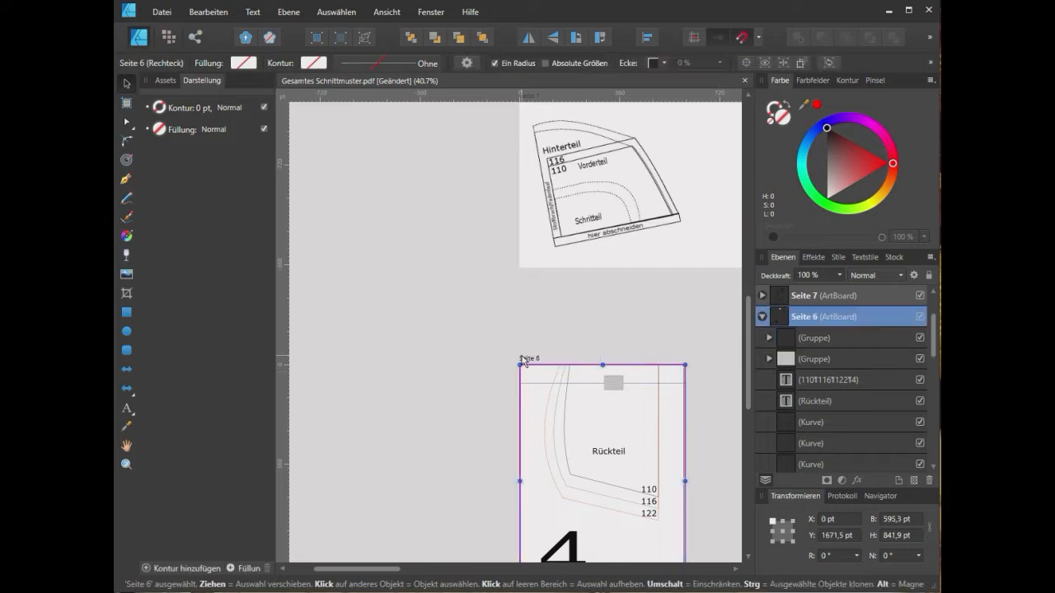
pyautogui.moveTo(531, 360); pyautogui.dragTo(715, 309)
pyautogui.scroll(-2, 715, 310)
pyautogui.moveTo(442, 569); pyautogui.dragTo(602, 583)
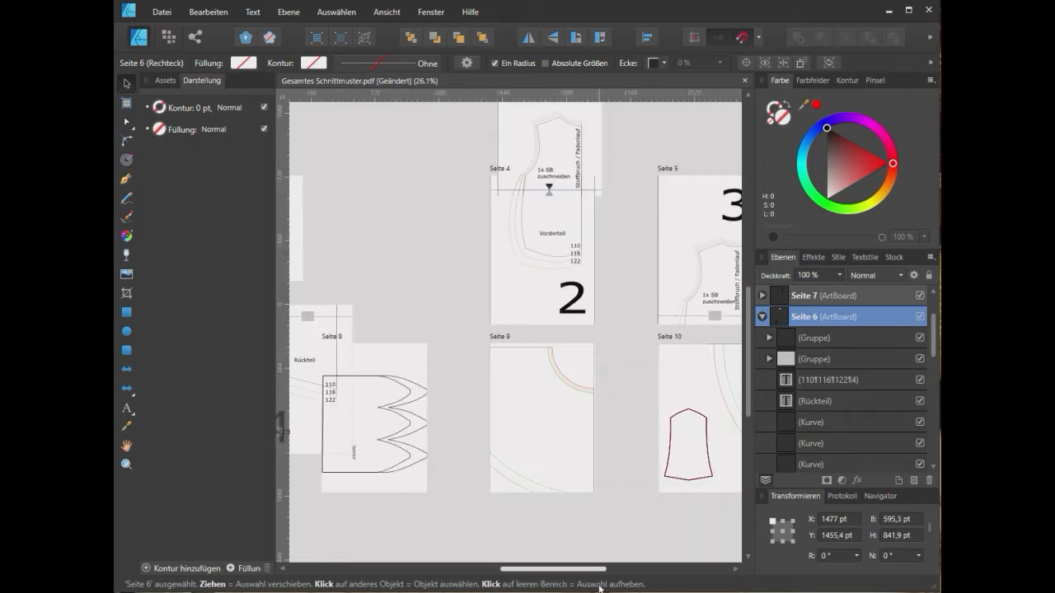
pyautogui.moveTo(328, 311); pyautogui.dragTo(719, 312)
pyautogui.keyDown('ctrl'); pyautogui.scroll(6, 709, 328); pyautogui.keyUp('ctrl')
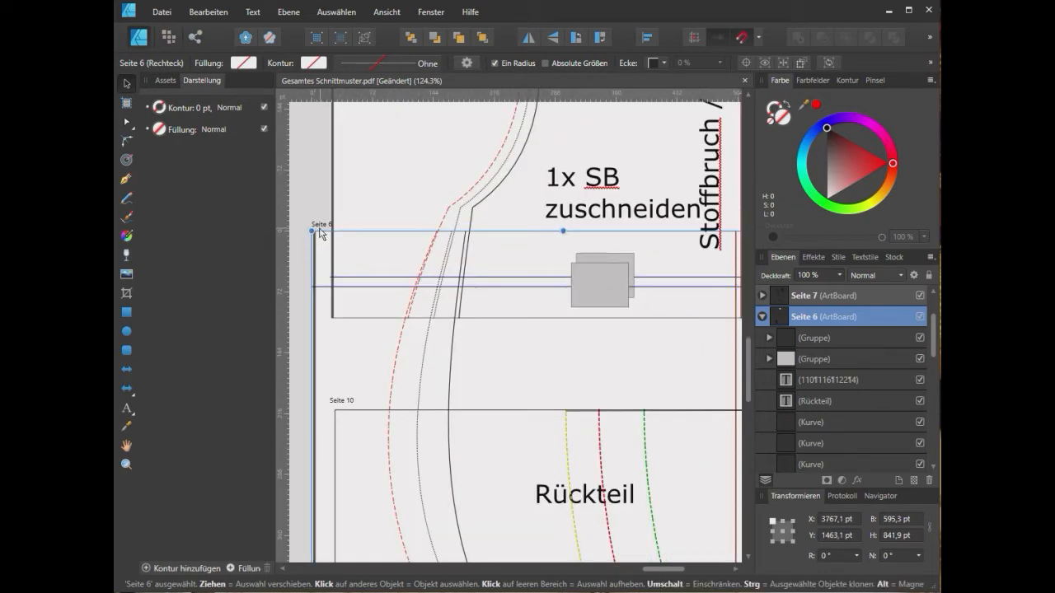
pyautogui.moveTo(323, 235); pyautogui.dragTo(326, 224)
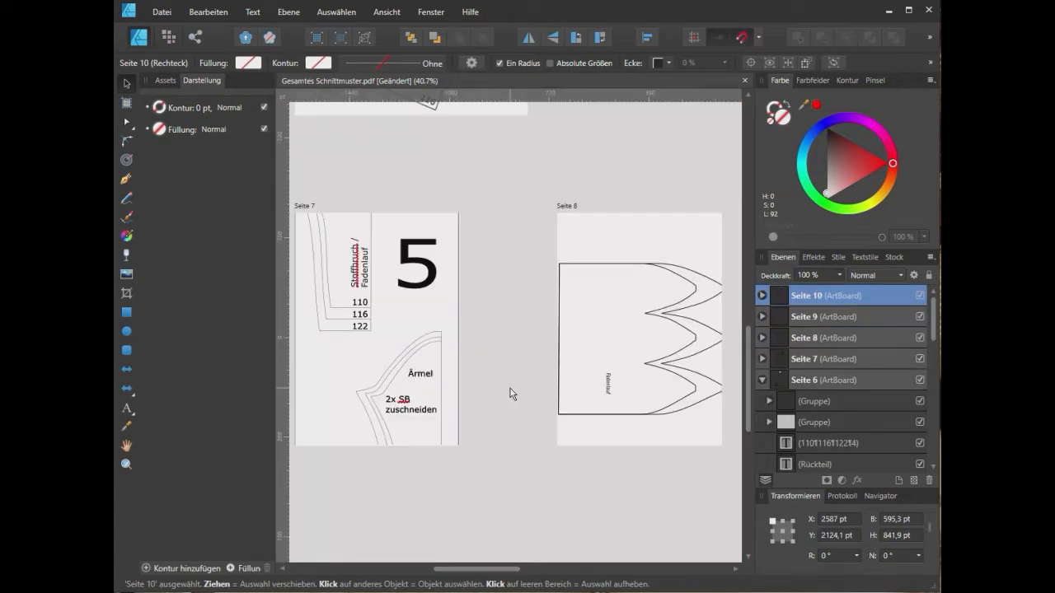
# - Deselect the artboard and collapse the expanded Seite 6 and Seite 3 entries in the layer list
pyautogui.scroll(3, 511, 393)
pyautogui.scroll(-5, 510, 394)
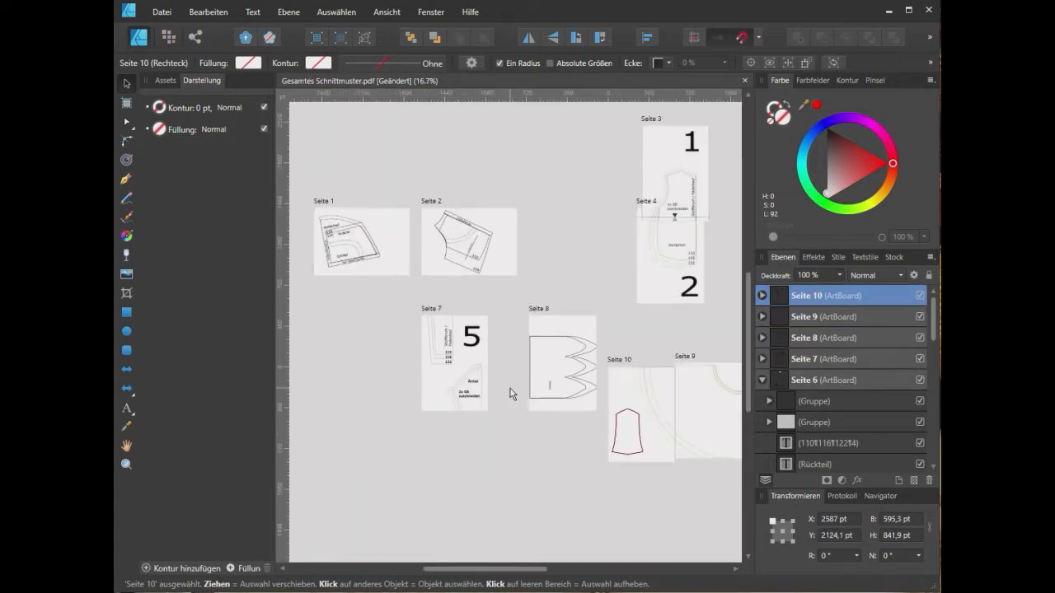
pyautogui.moveTo(544, 569); pyautogui.dragTo(630, 568)
pyautogui.click(631, 447)
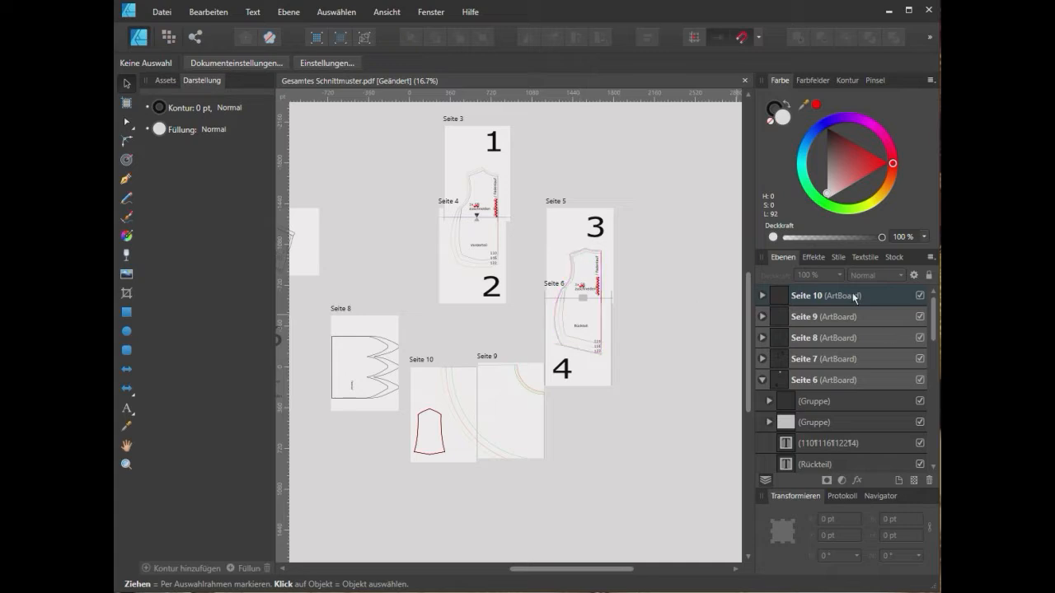
pyautogui.click(762, 380)
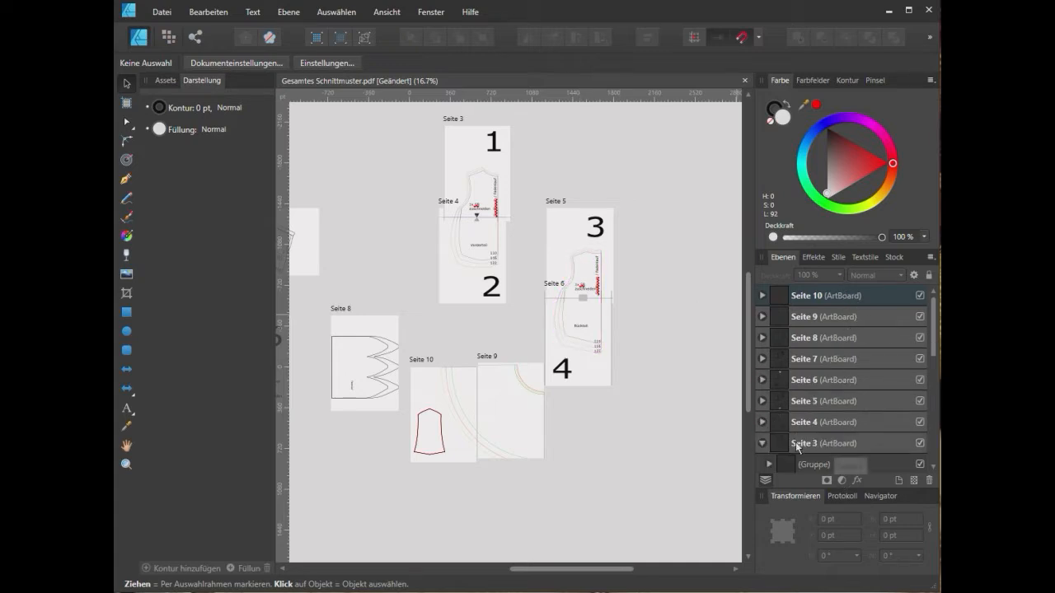
pyautogui.click(762, 443)
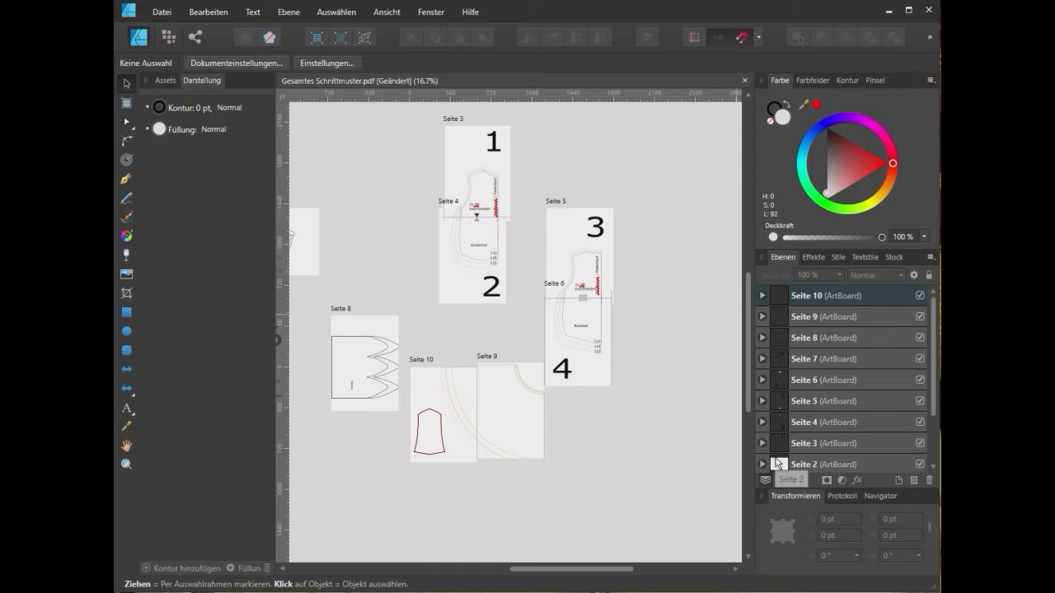
# - Delete the Seite 10 artboard while keeping its objects, and group the kept objects
pyautogui.click(855, 297)
pyautogui.rightClick(854, 297)
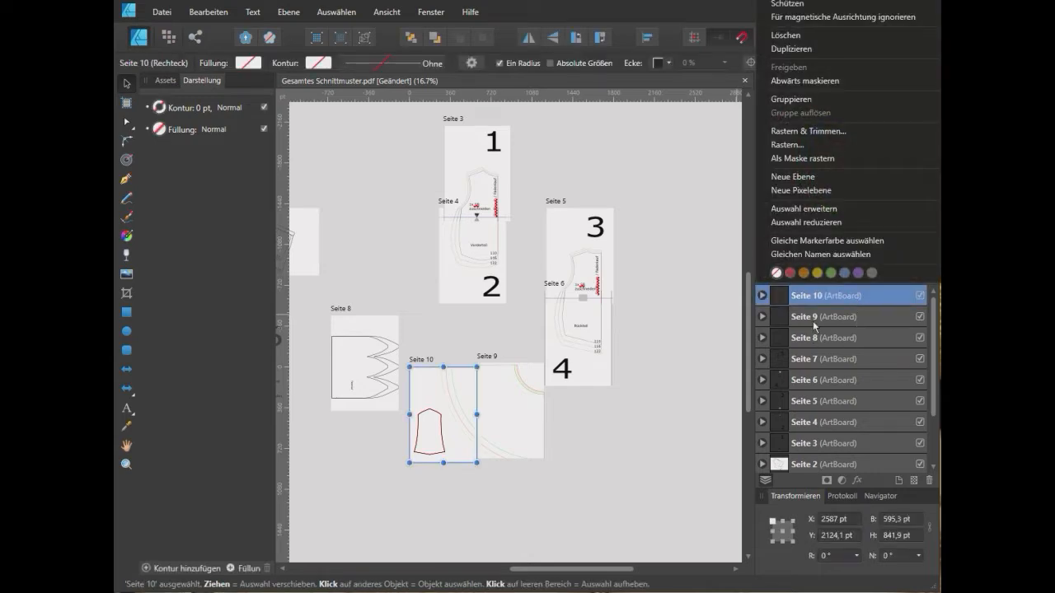
pyautogui.click(785, 36)
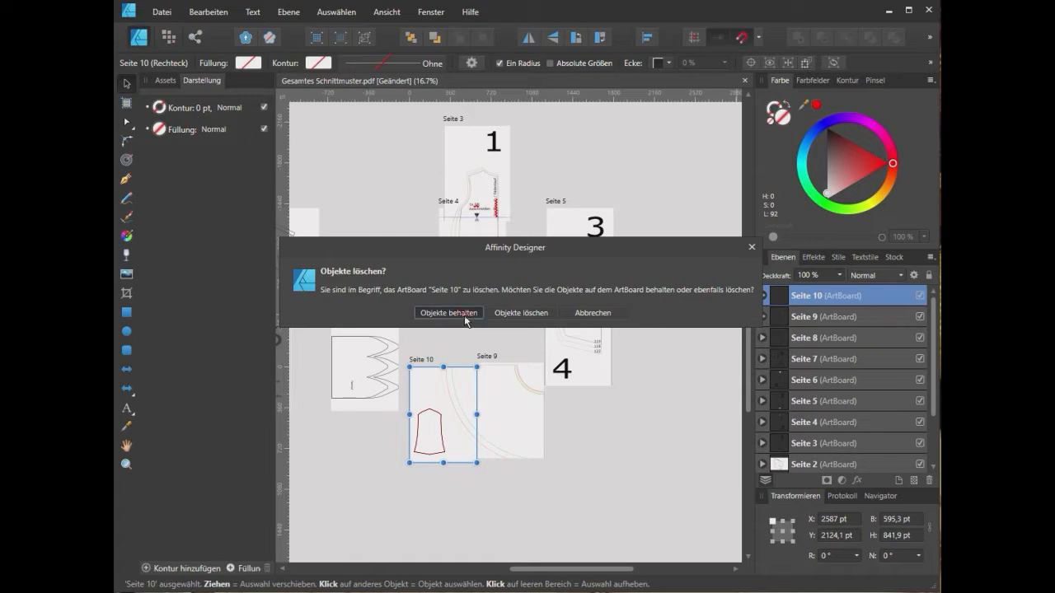
pyautogui.click(466, 317)
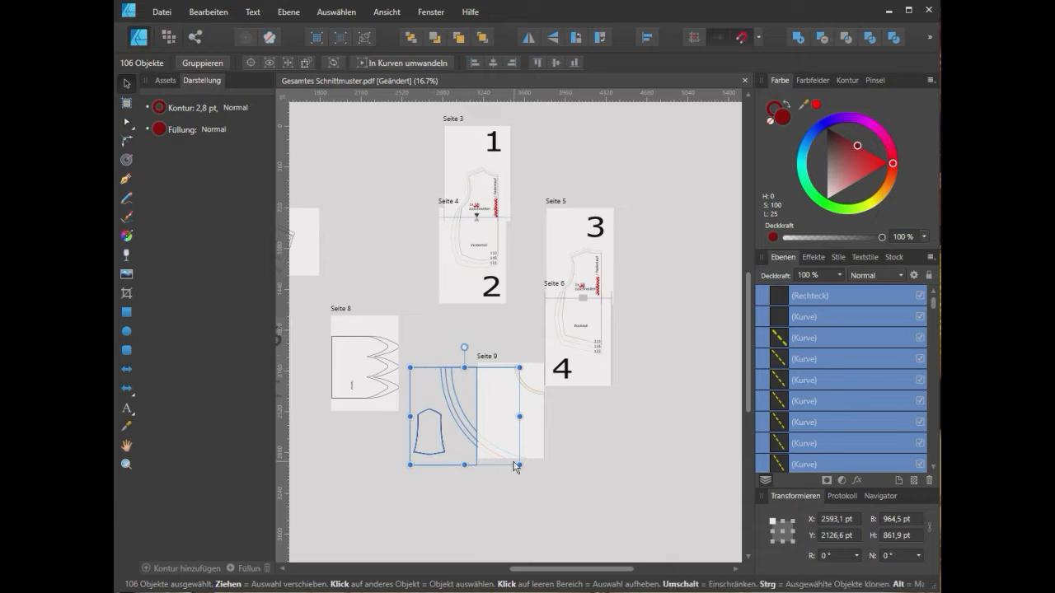
pyautogui.hotkey('ctrl', 'g')
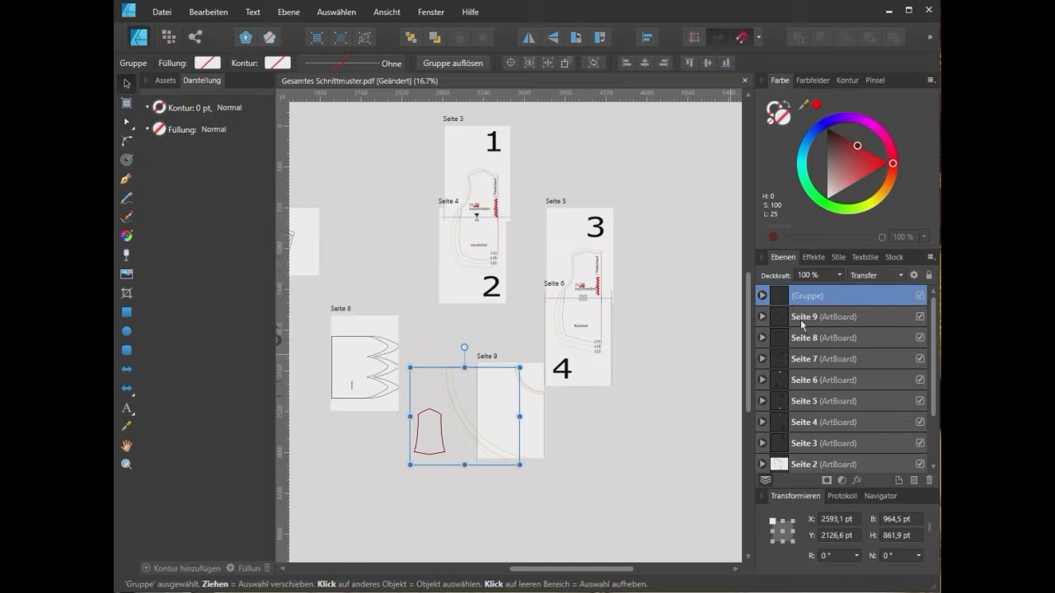
# - Delete the Seite 9 artboard while keeping its objects, and group the kept objects
pyautogui.click(839, 316)
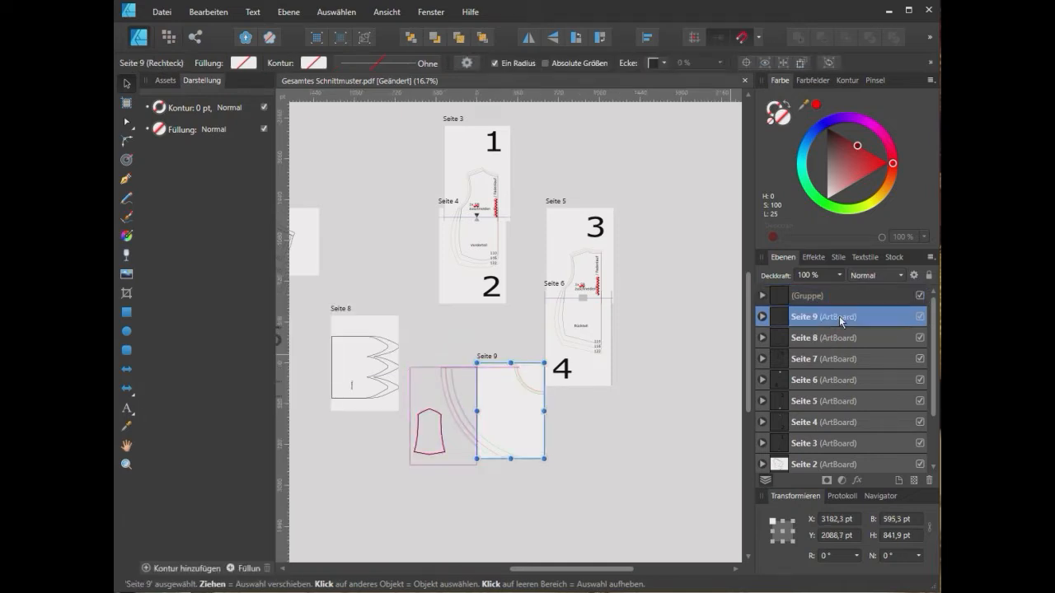
pyautogui.rightClick(839, 315)
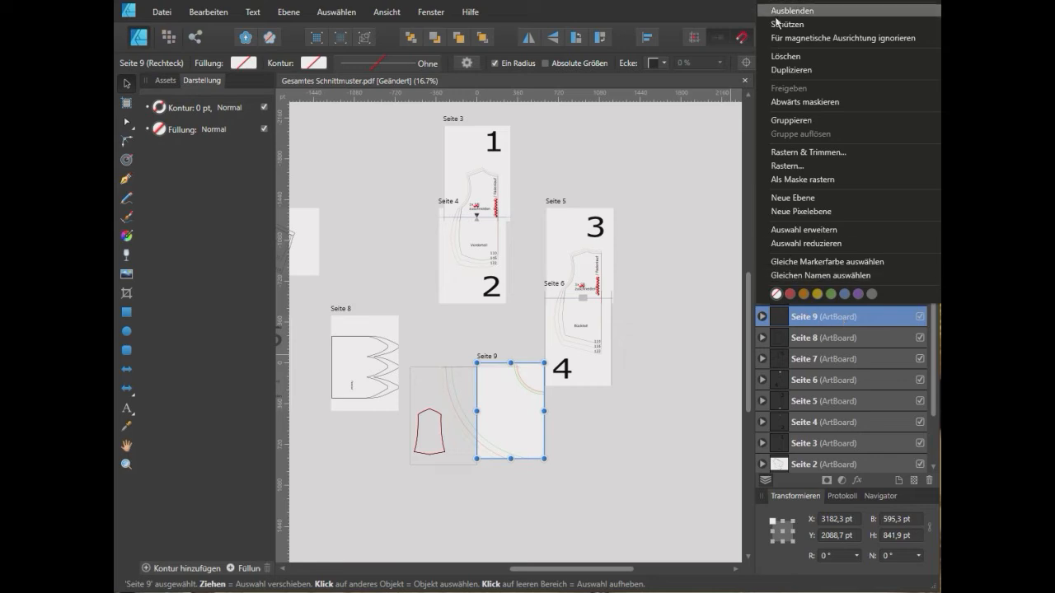
pyautogui.click(802, 57)
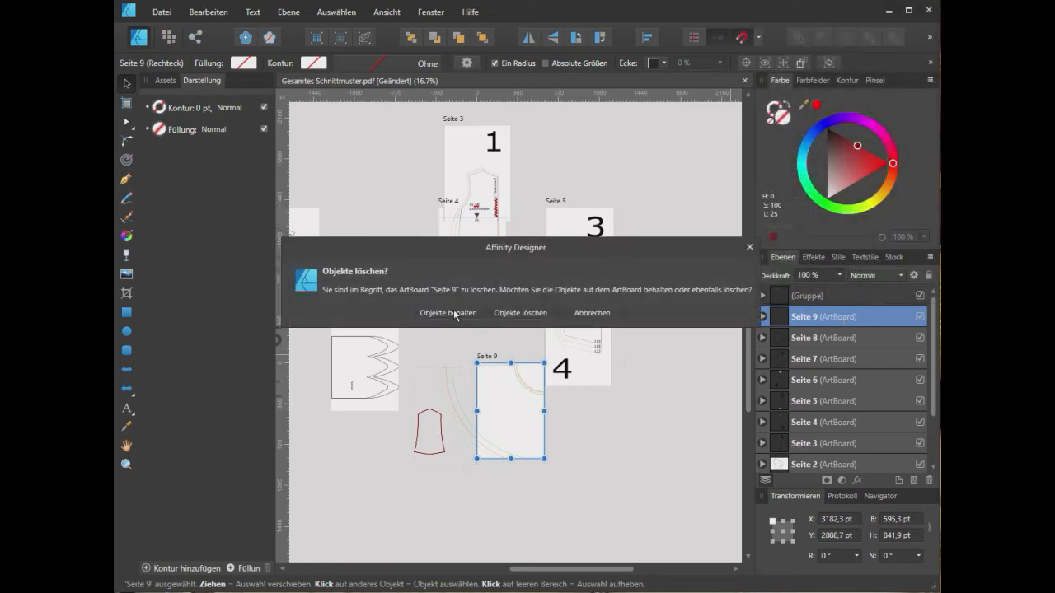
pyautogui.click(450, 313)
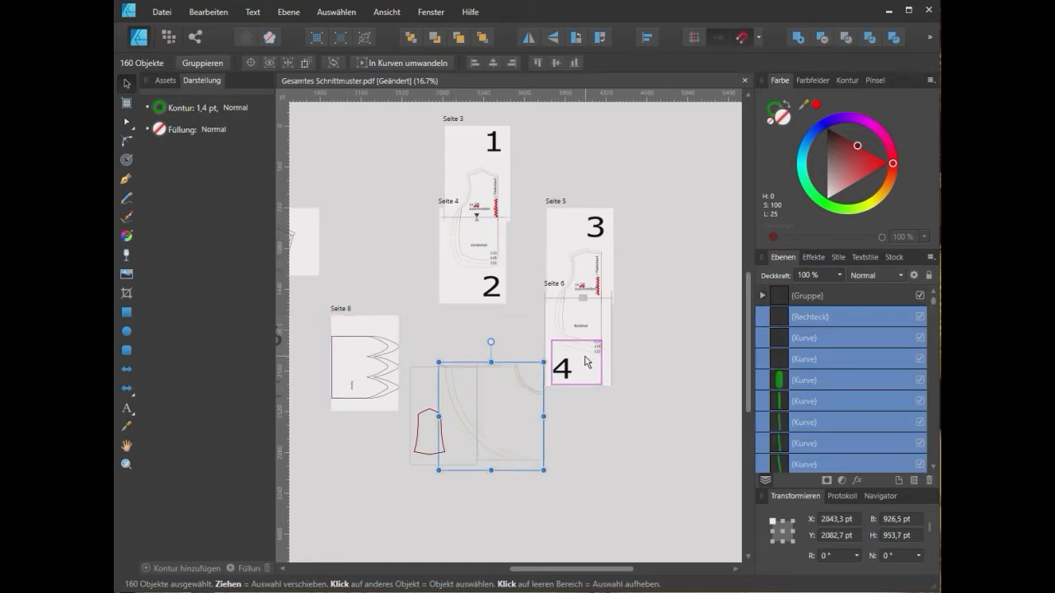
pyautogui.hotkey('ctrl', 'g')
# - Delete the Seite 8 artboard while keeping its objects
pyautogui.click(839, 339)
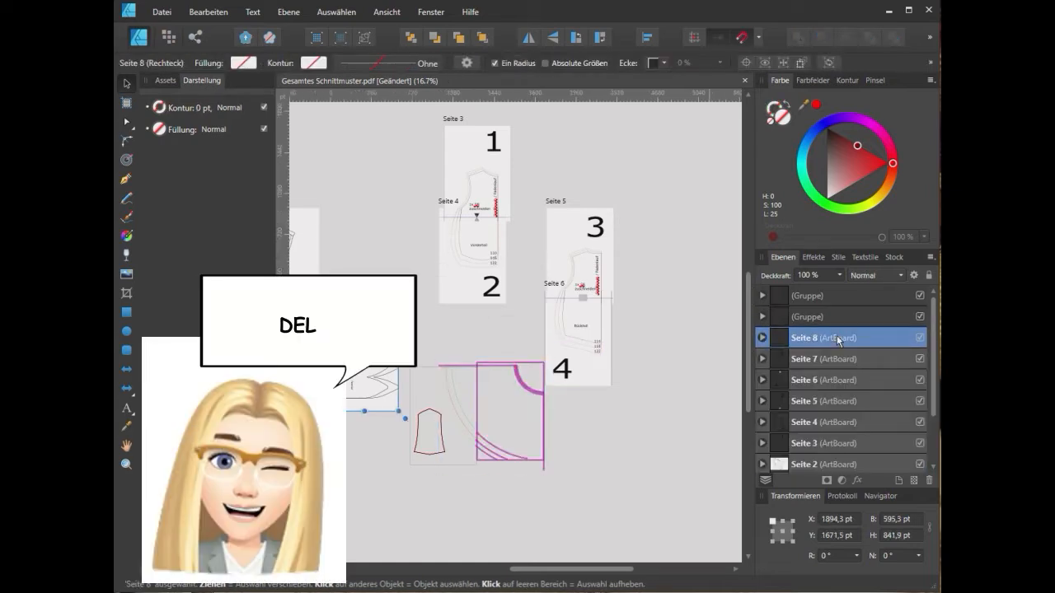
pyautogui.rightClick(836, 336)
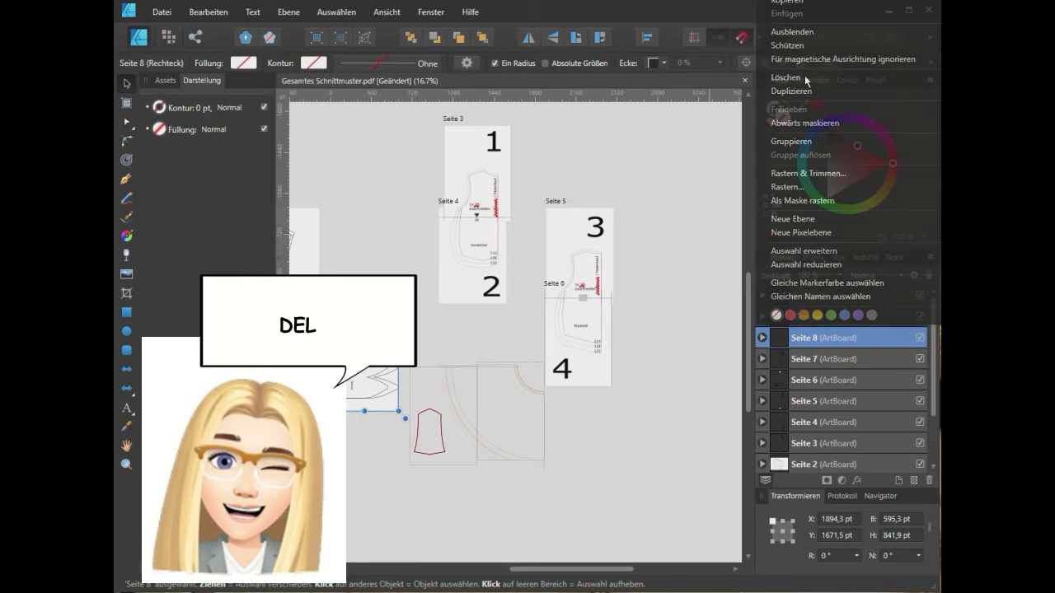
pyautogui.click(807, 77)
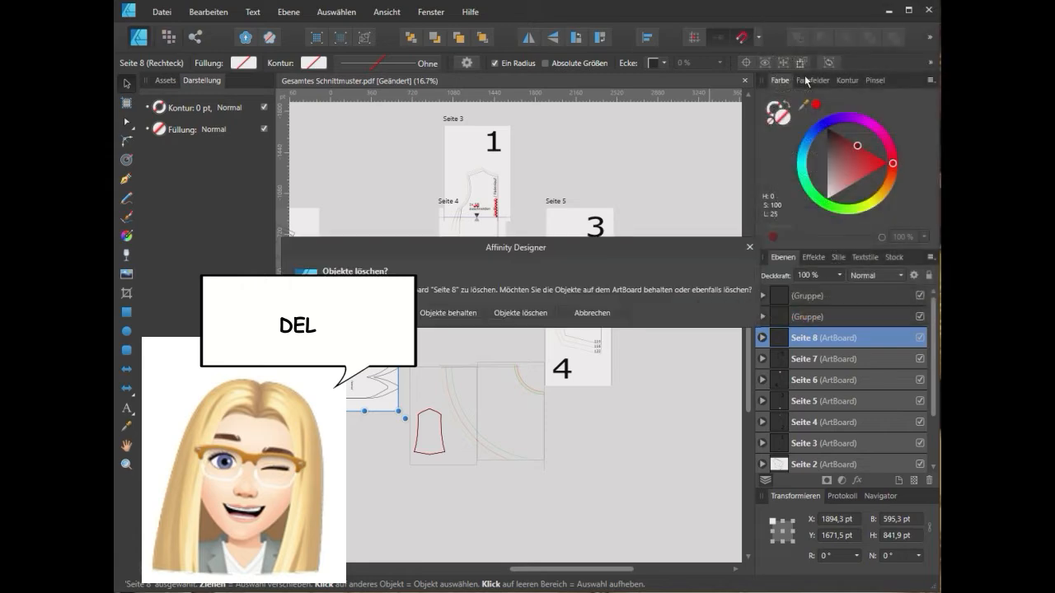
pyautogui.click(464, 314)
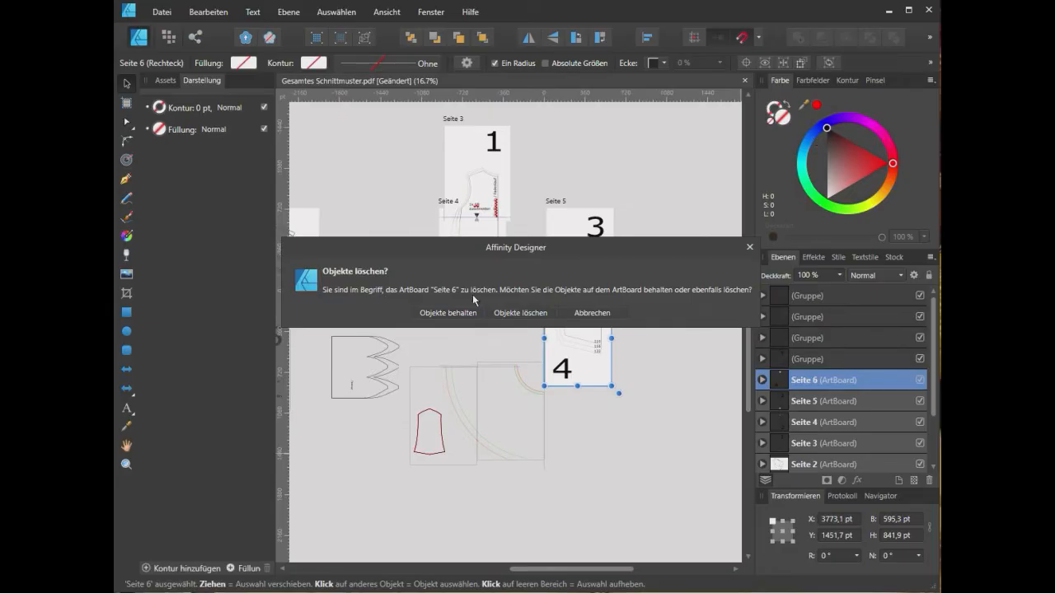
# - Remove the Seite 6 artboard but keep its objects, group them, and clear the selection
pyautogui.click(461, 314)
pyautogui.rightClick(842, 382)
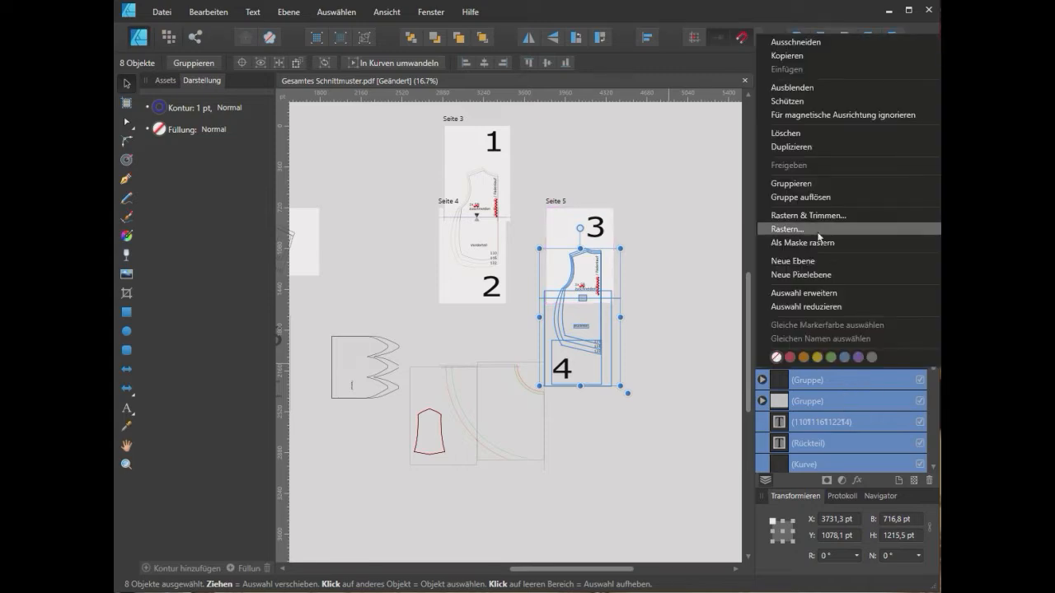
pyautogui.click(814, 190)
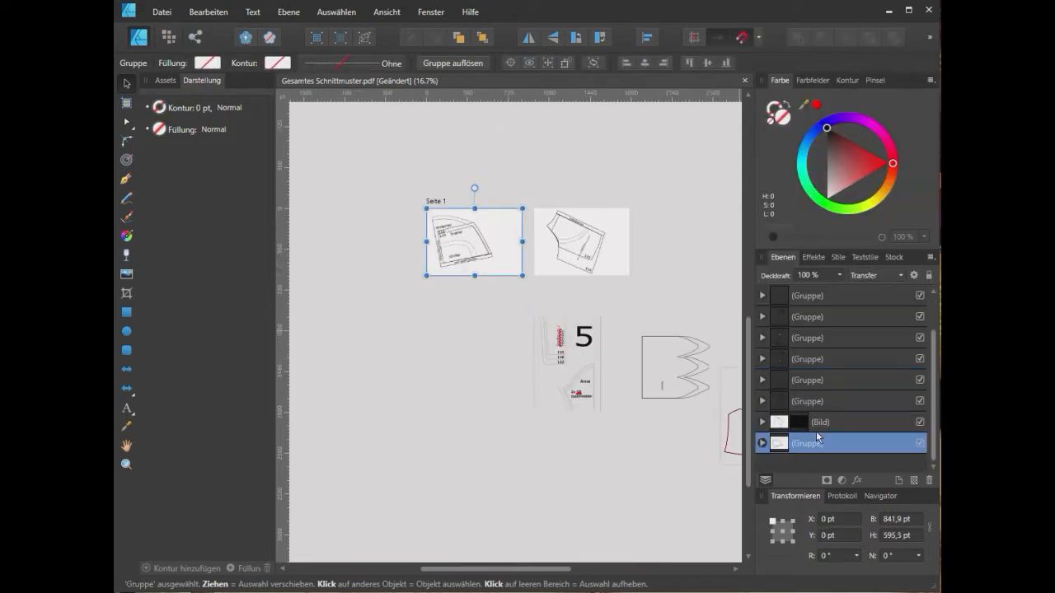
pyautogui.click(424, 402)
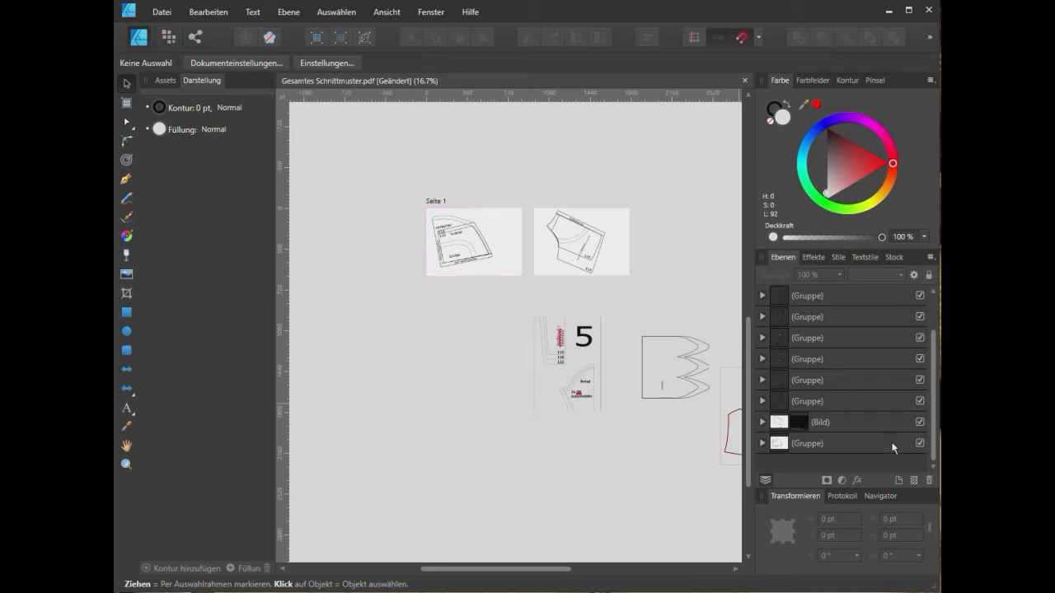
# - Take the Seite 1 artboard out of its group and delete it while keeping its pattern image
pyautogui.scroll(2, 381, 285)
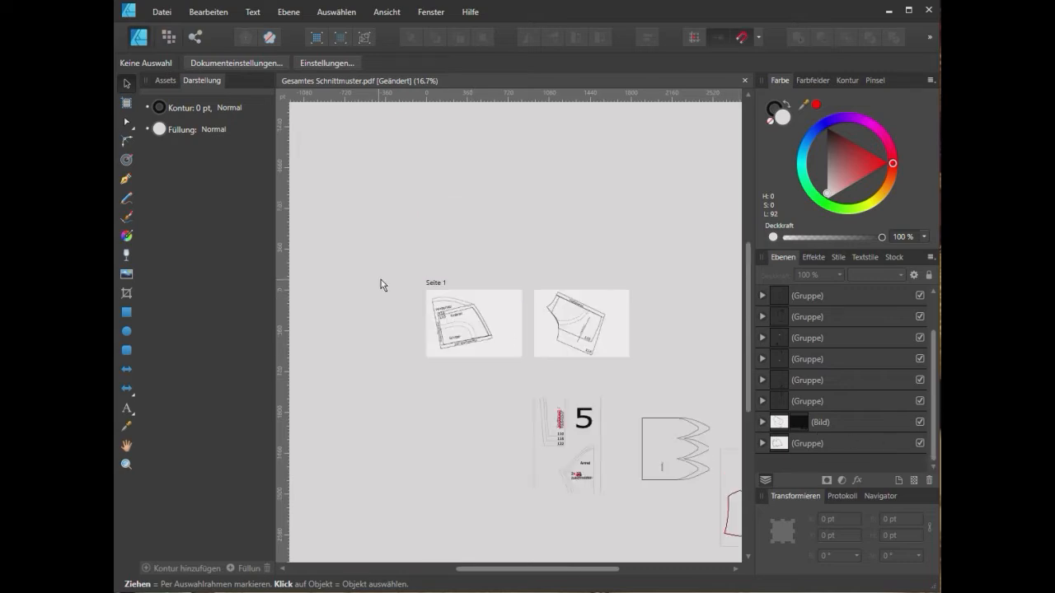
pyautogui.click(438, 285)
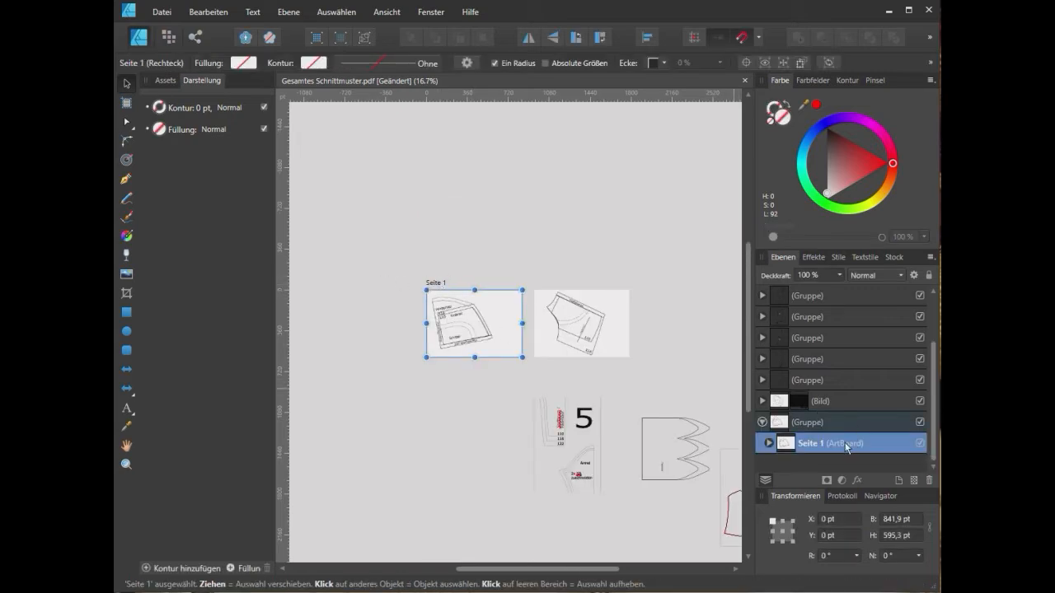
pyautogui.moveTo(847, 446); pyautogui.dragTo(823, 448)
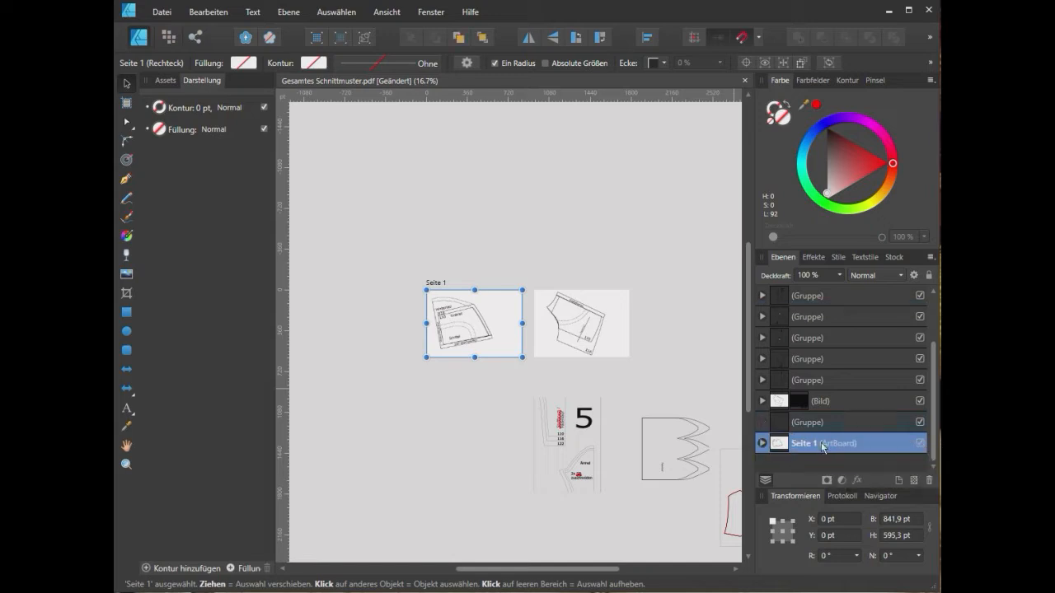
pyautogui.rightClick(823, 447)
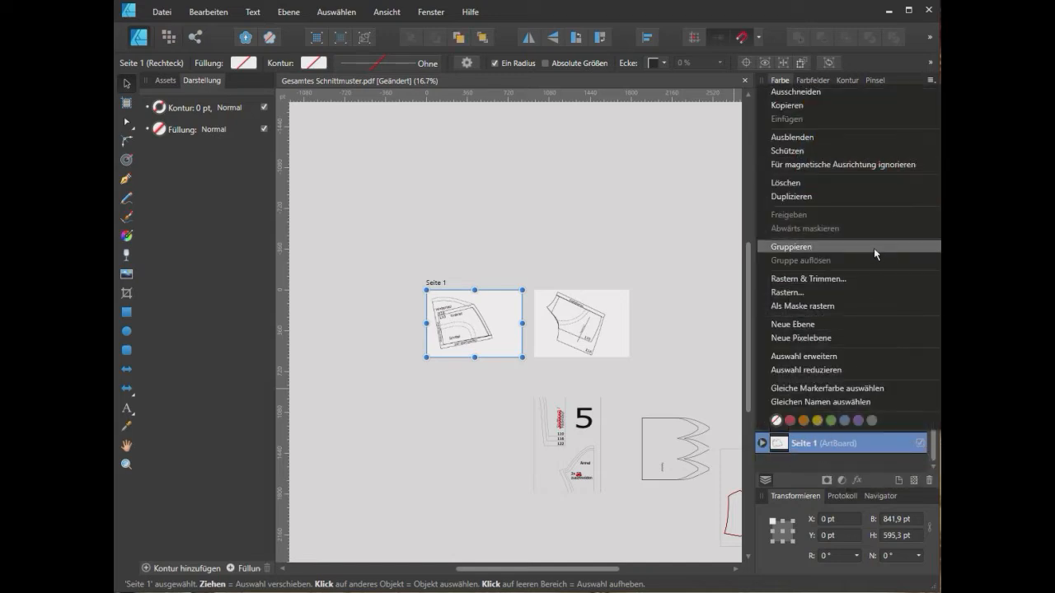
pyautogui.click(858, 181)
pyautogui.click(464, 311)
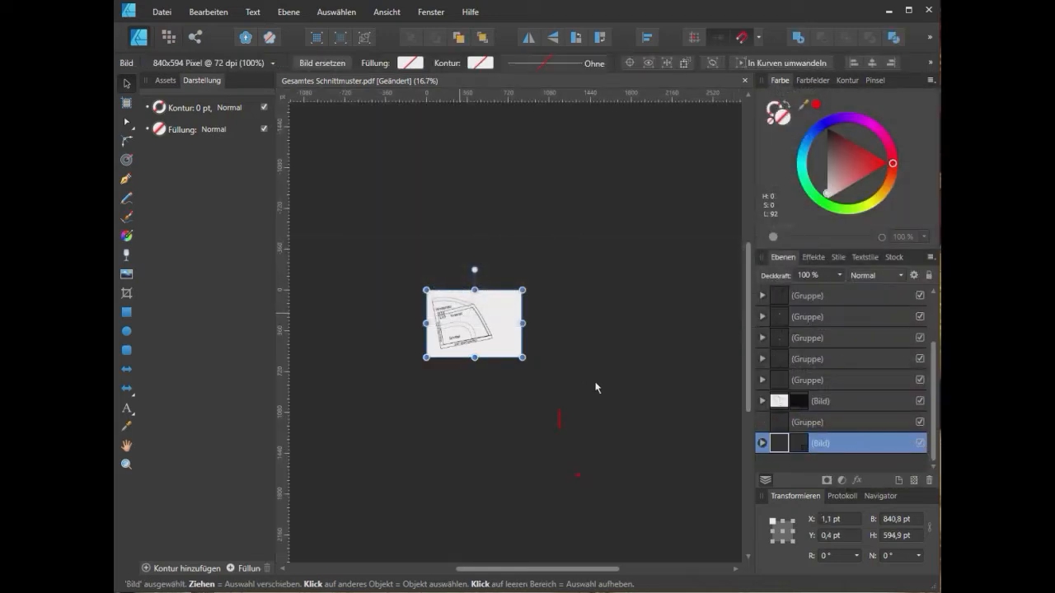
pyautogui.click(626, 289)
# - Activate the Artboard tool and set the new artboard's size to Auswahl
pyautogui.moveTo(558, 569); pyautogui.dragTo(758, 587)
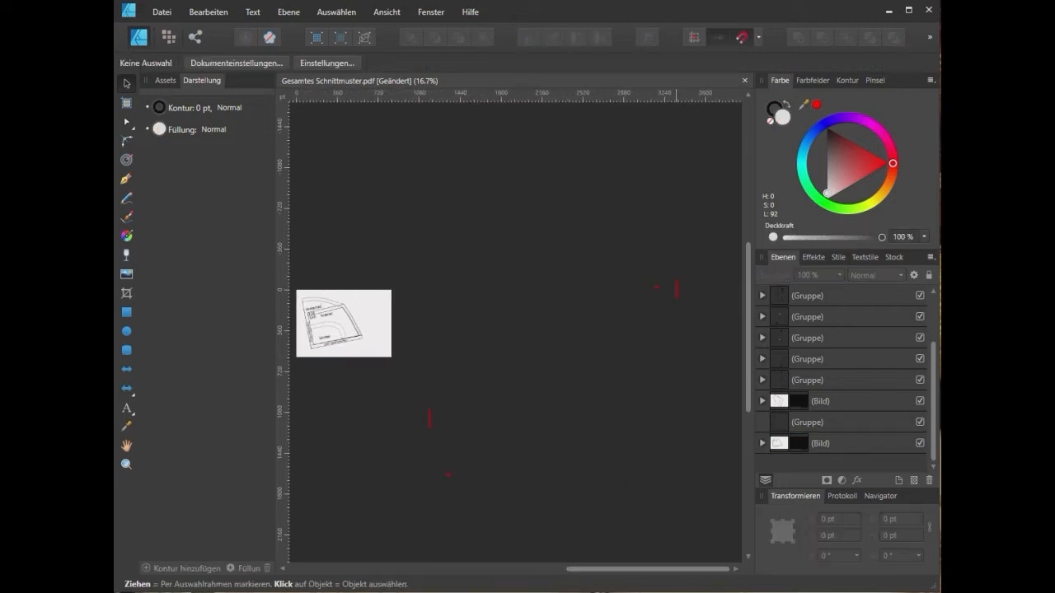
pyautogui.click(123, 115)
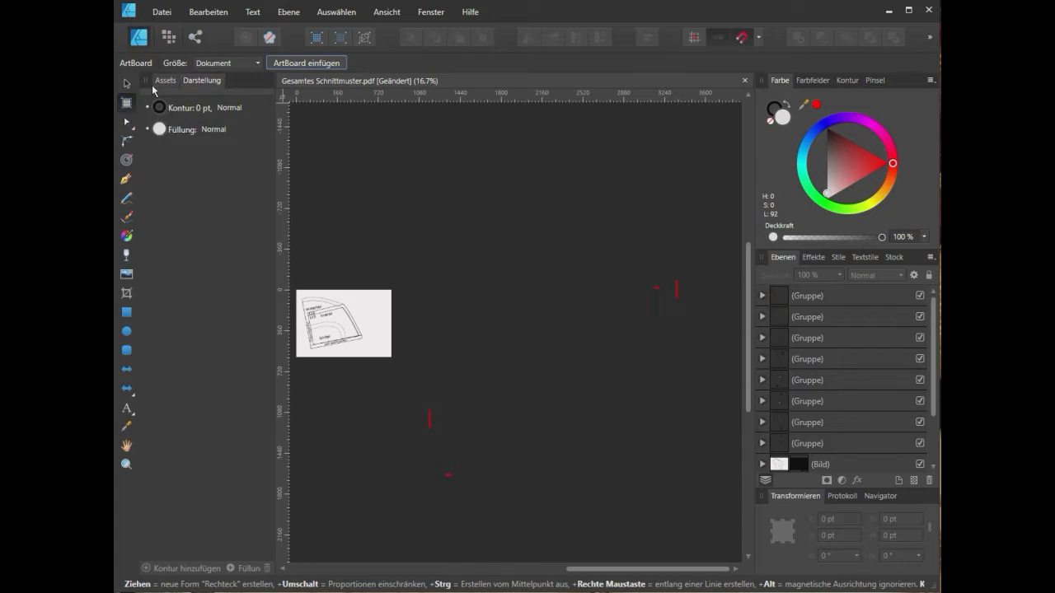
pyautogui.click(229, 63)
pyautogui.scroll(-3, 245, 259)
pyautogui.scroll(3, 243, 254)
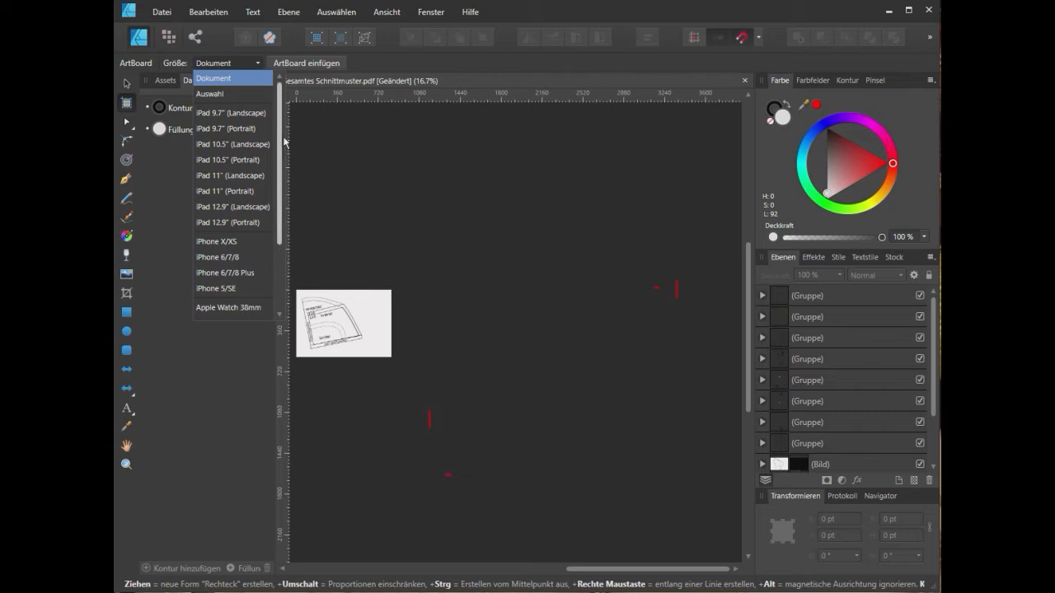
pyautogui.click(227, 98)
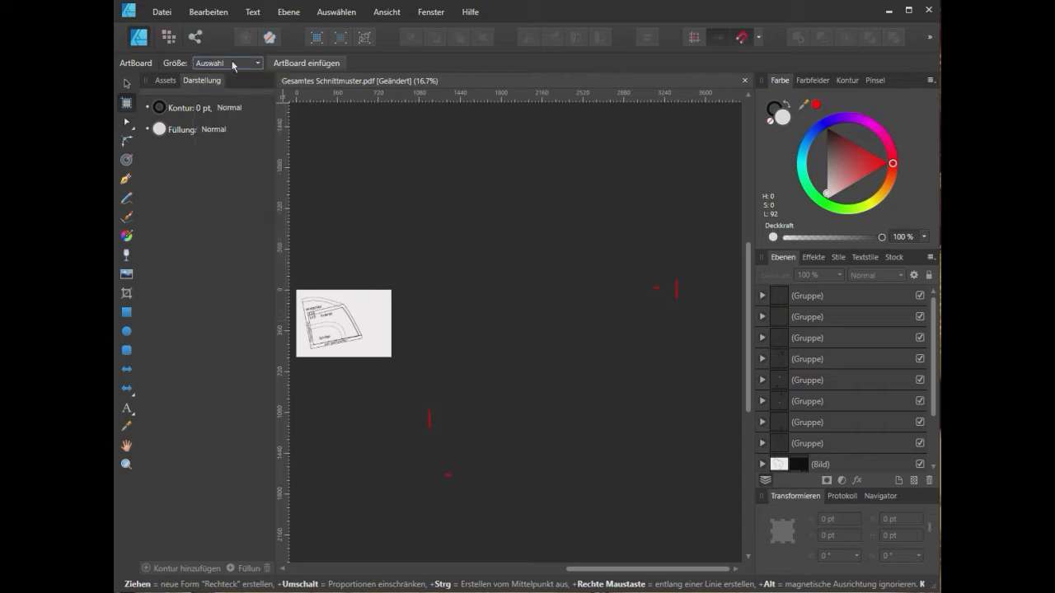
# - Select all pattern objects and insert one artboard that encloses the whole selection
pyautogui.click(126, 84)
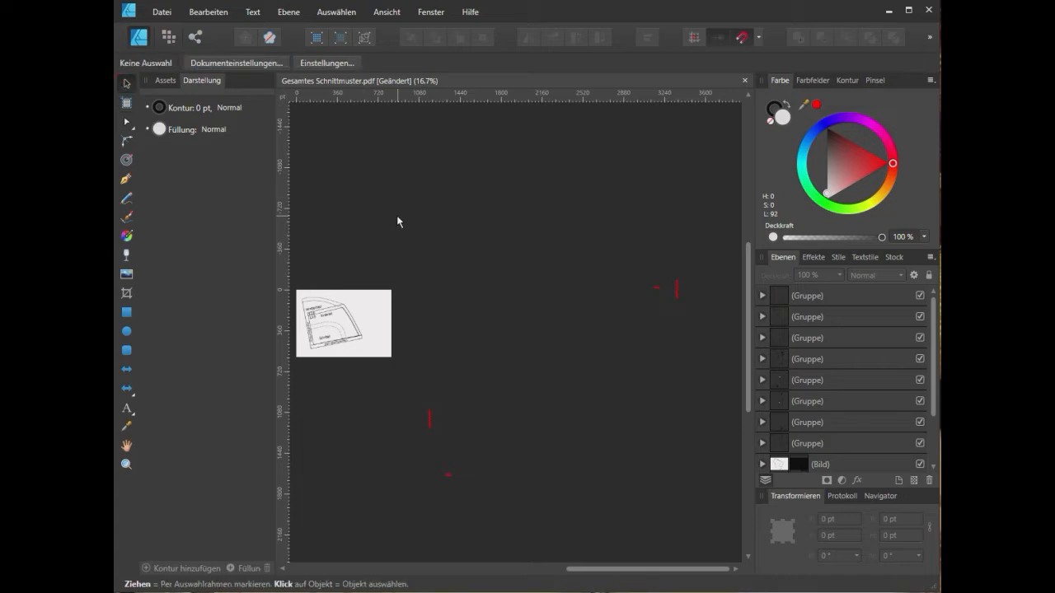
pyautogui.hotkey('ctrl', 'a')
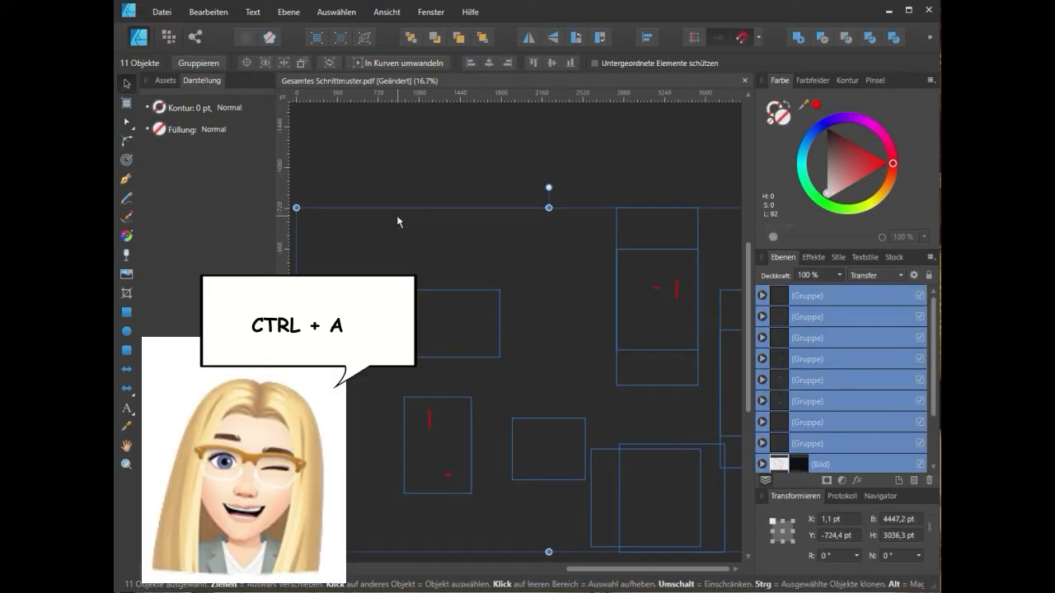
pyautogui.click(126, 103)
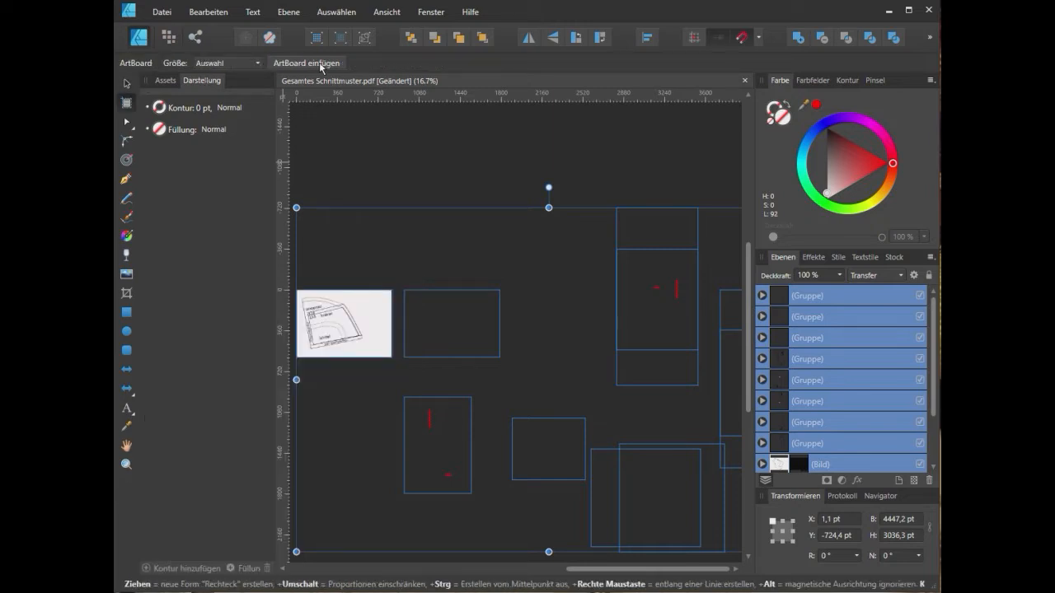
pyautogui.click(287, 66)
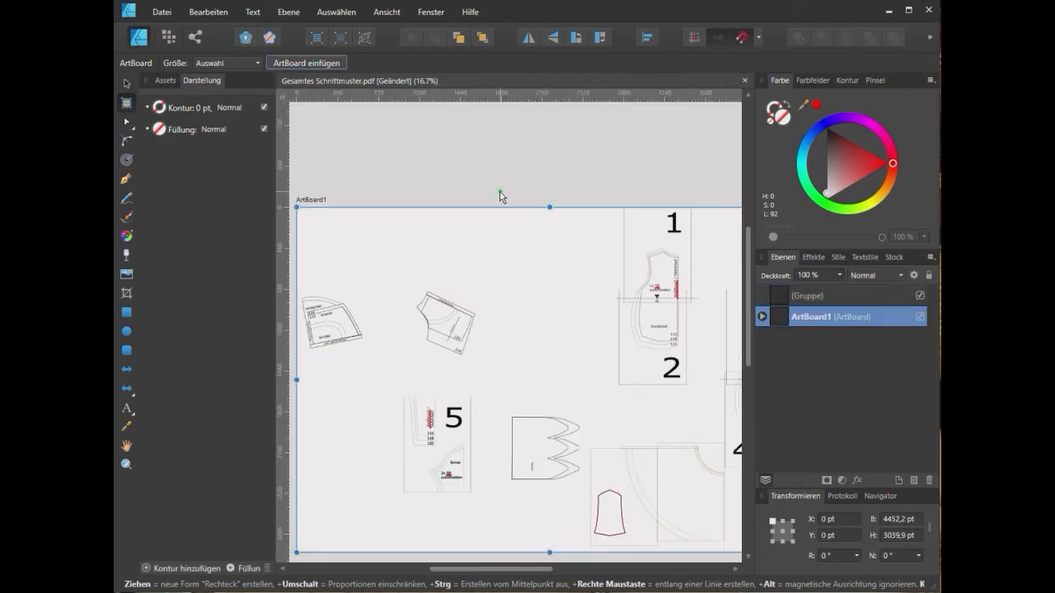
# - Move the Hinterteil/Vorderteil piece and the Klebekante piece closer together, with the Klebekante piece just below
pyautogui.keyDown('ctrl'); pyautogui.scroll(-1, 573, 296); pyautogui.keyUp('ctrl')
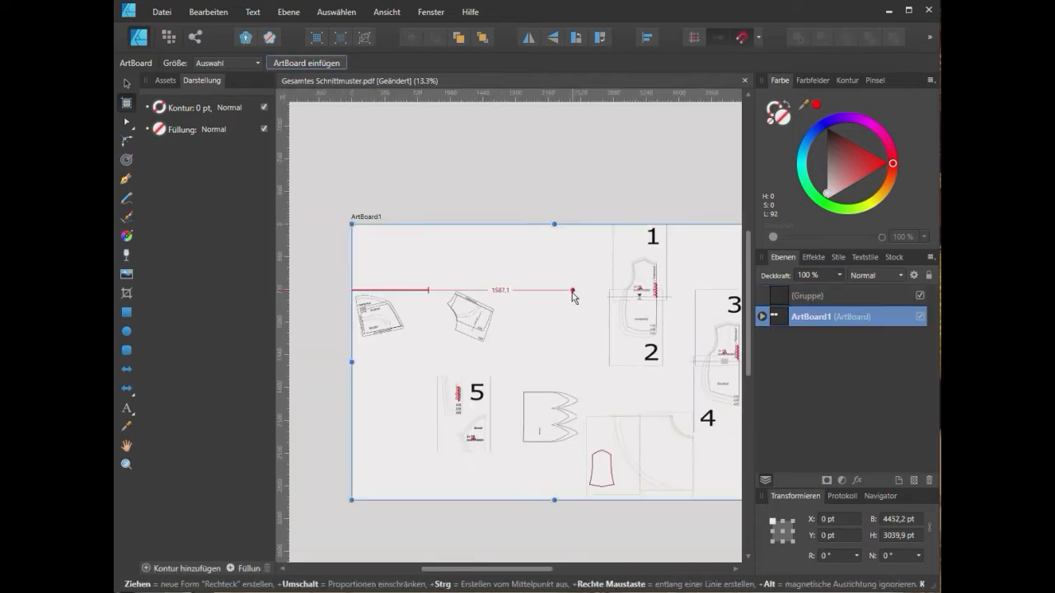
pyautogui.moveTo(523, 570)
pyautogui.mouseDown()
pyautogui.moveTo(574, 583)
pyautogui.moveTo(540, 577)
pyautogui.mouseUp()
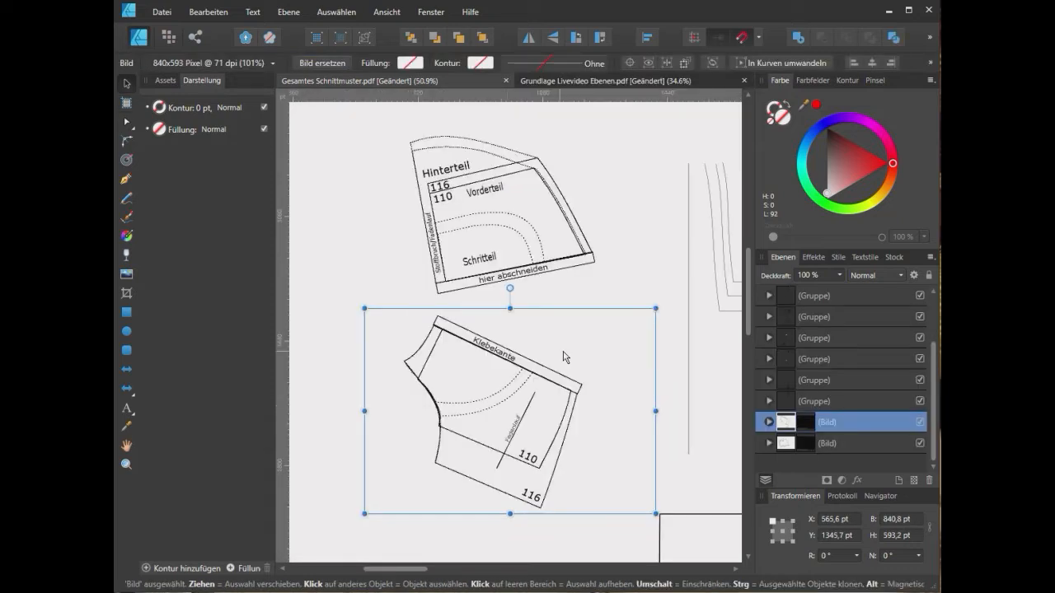
pyautogui.click(483, 183)
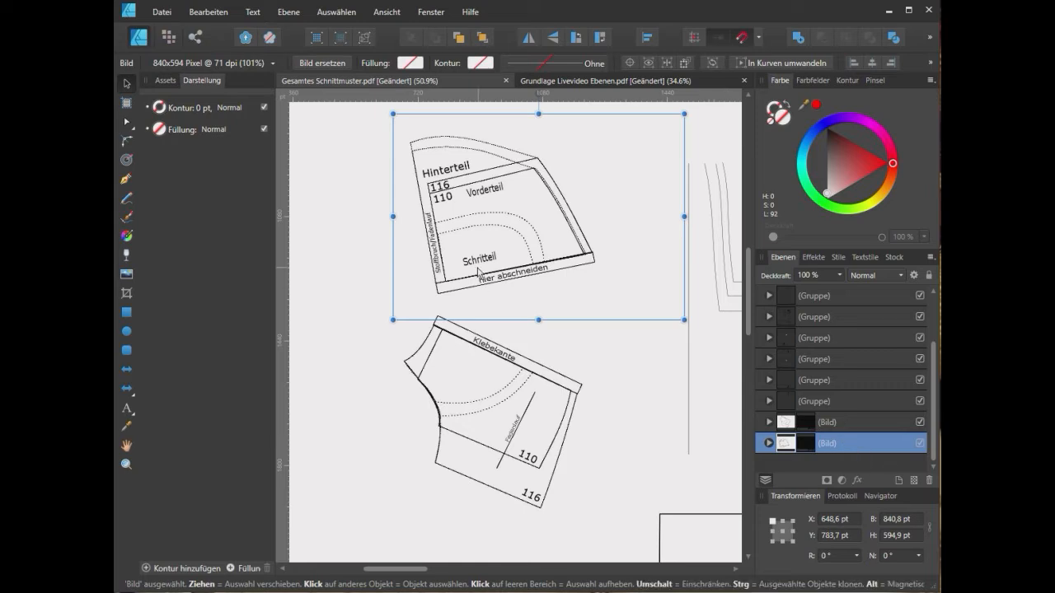
pyautogui.click(534, 387)
pyautogui.moveTo(545, 258)
pyautogui.mouseDown()
pyautogui.moveTo(543, 301)
pyautogui.moveTo(544, 278)
pyautogui.mouseUp()
pyautogui.moveTo(479, 359); pyautogui.dragTo(482, 308)
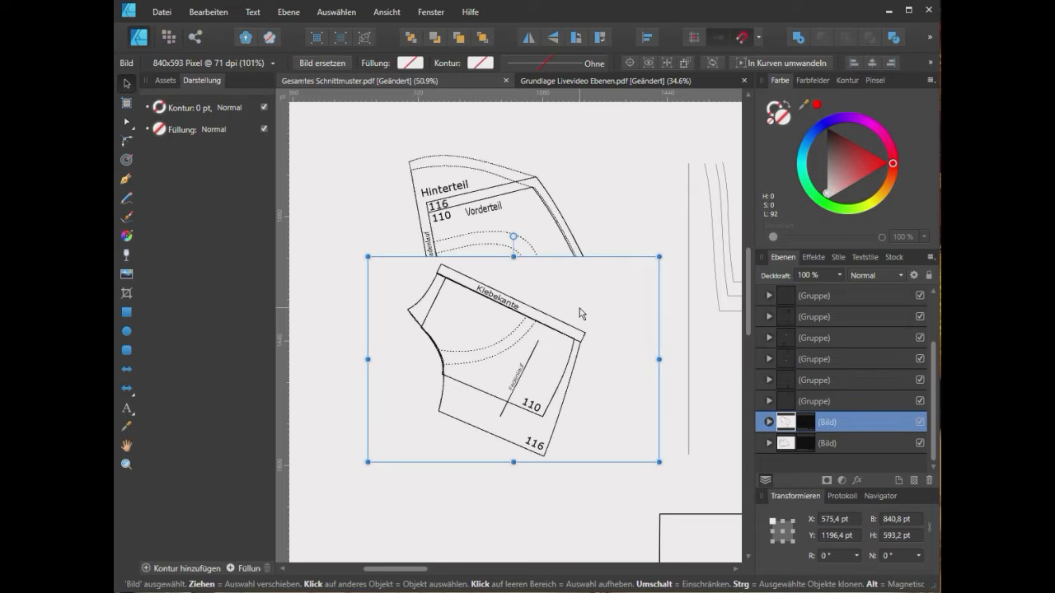
pyautogui.moveTo(558, 287); pyautogui.dragTo(555, 332)
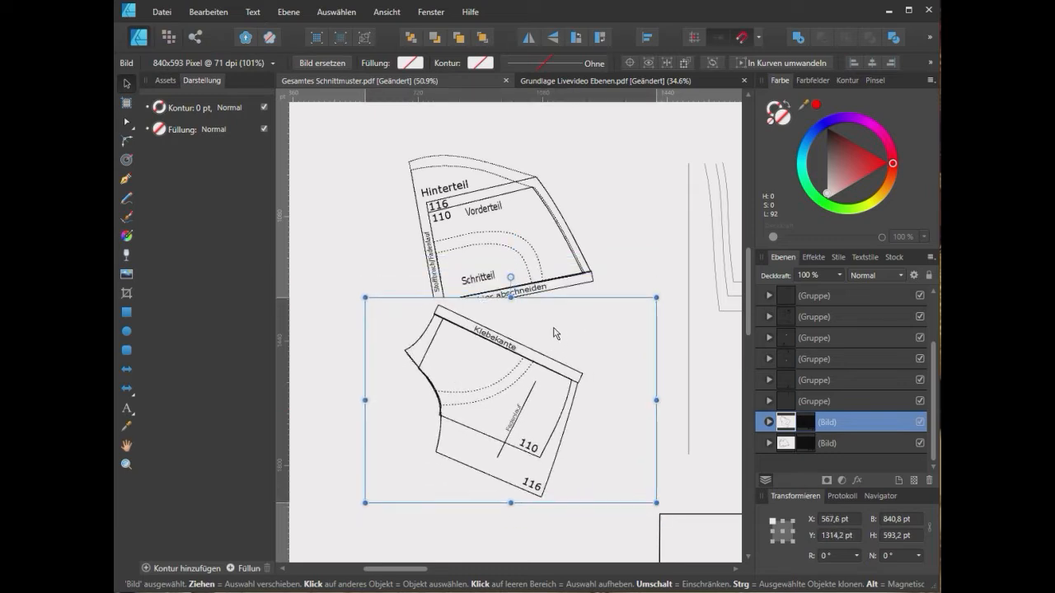
# - Set the Klebekante piece's opacity to 80 % and shift both pieces so their adjoining edges overlap
pyautogui.click(819, 279)
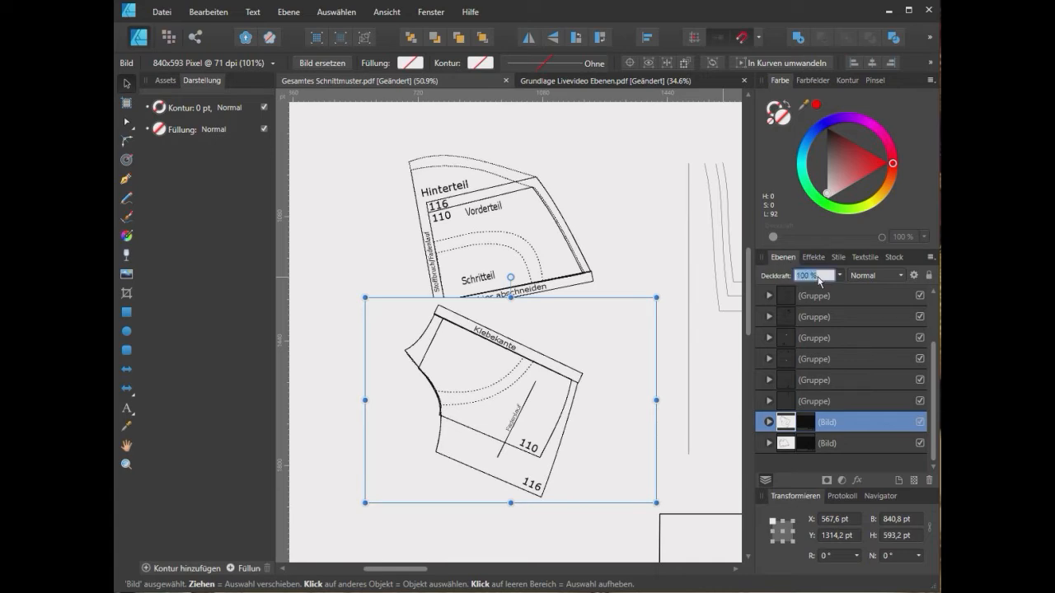
pyautogui.write('80')
pyautogui.press('Return')
pyautogui.moveTo(490, 342); pyautogui.dragTo(492, 338)
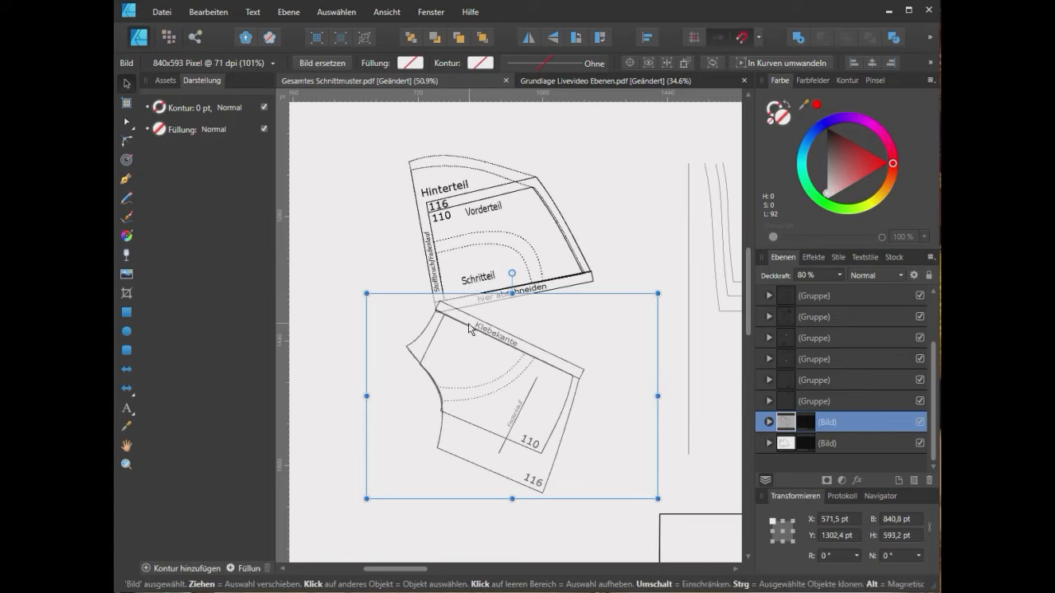
pyautogui.moveTo(501, 226); pyautogui.dragTo(504, 237)
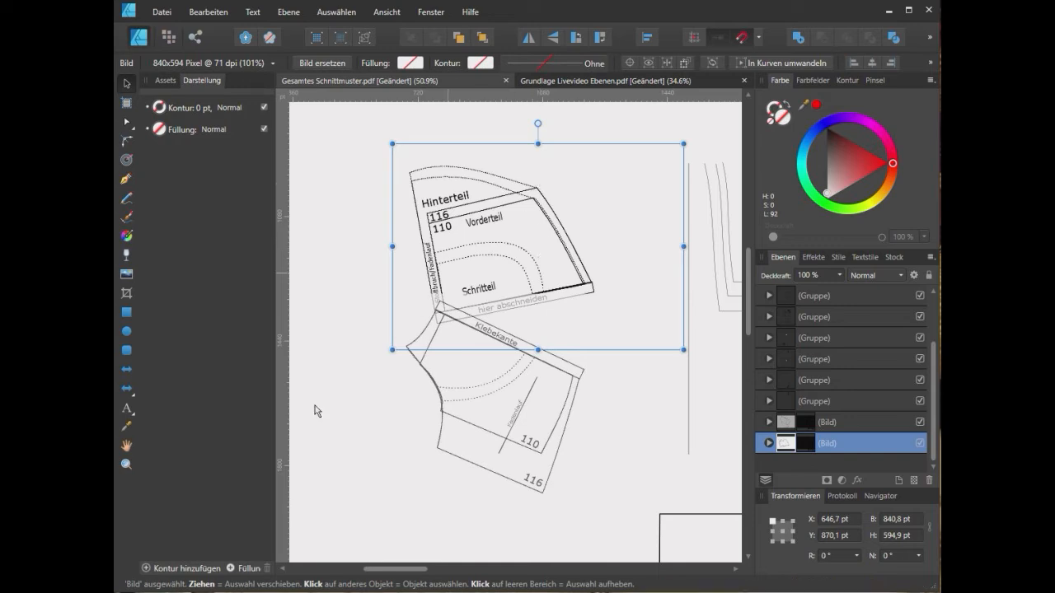
# - Move the zigzag-edged pattern group directly below the page 5 piece and clear the selection
pyautogui.hotkey('ctrl', 'w')
pyautogui.moveTo(554, 376); pyautogui.dragTo(556, 332)
pyautogui.click(649, 394)
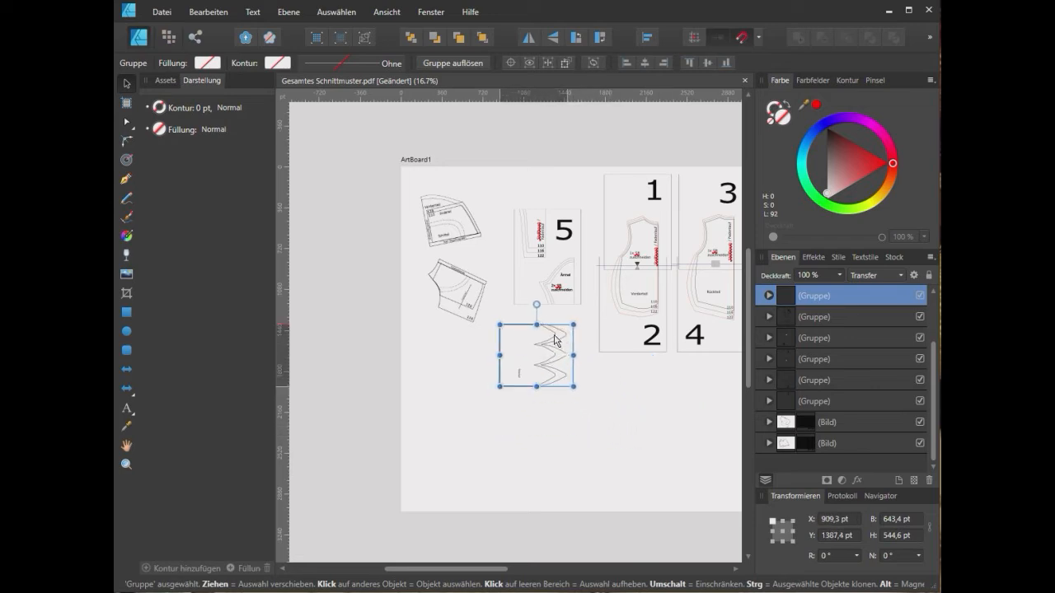
pyautogui.click(638, 444)
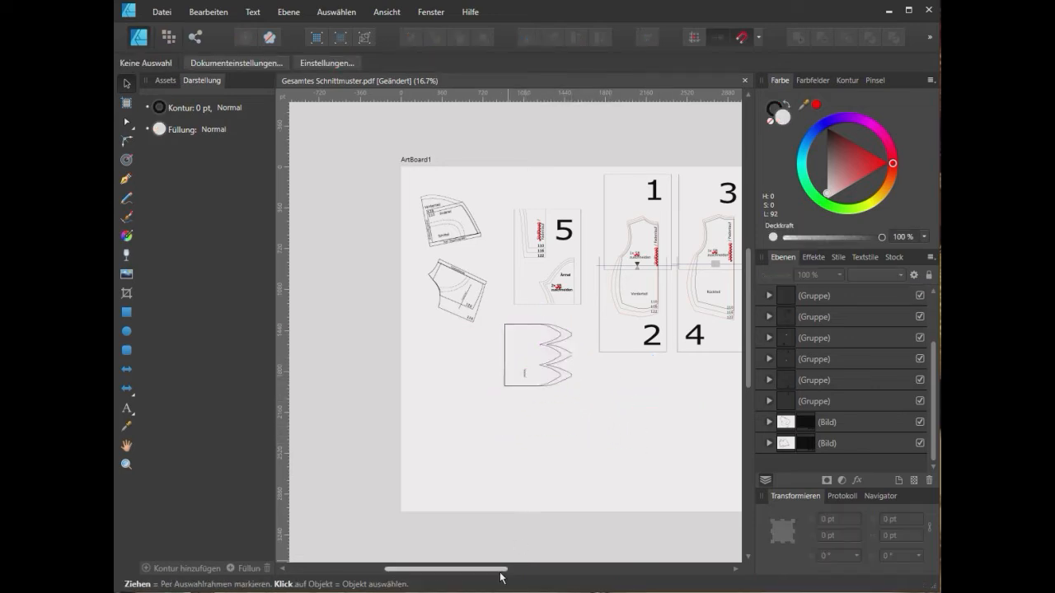
# - Extend ArtBoard1 beyond the pattern pieces at its upper and left edges, to about 4957 × 3591 pt
pyautogui.moveTo(501, 569); pyautogui.dragTo(529, 570)
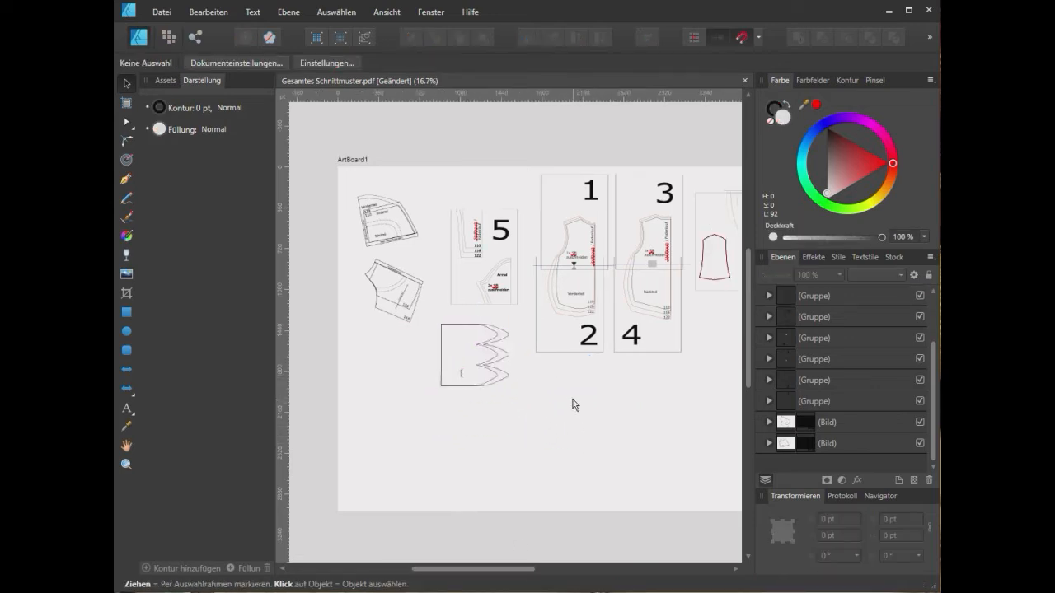
pyautogui.scroll(3, 573, 402)
pyautogui.scroll(-2, 573, 402)
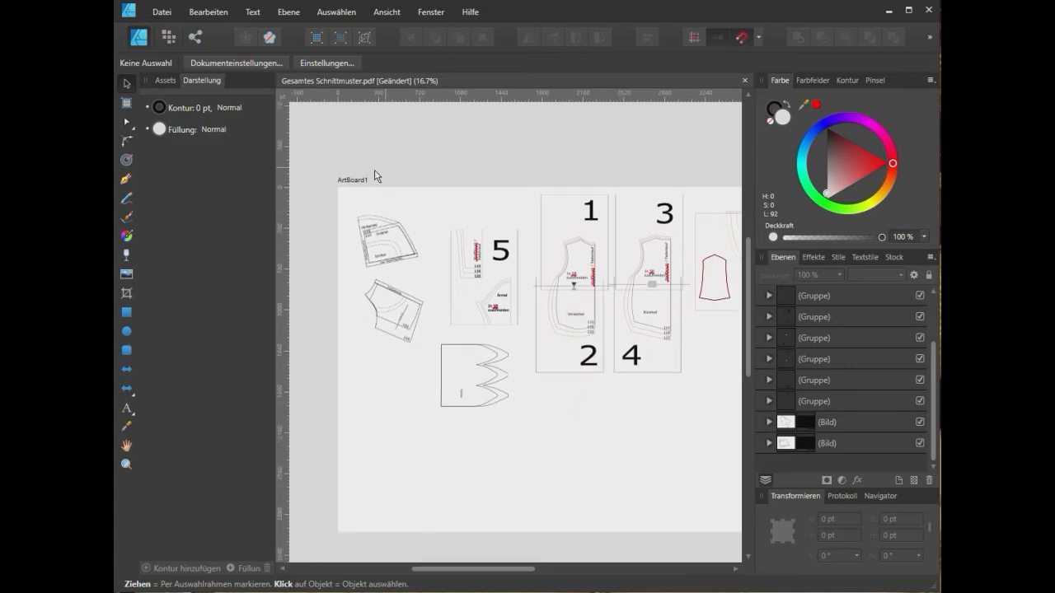
pyautogui.click(347, 181)
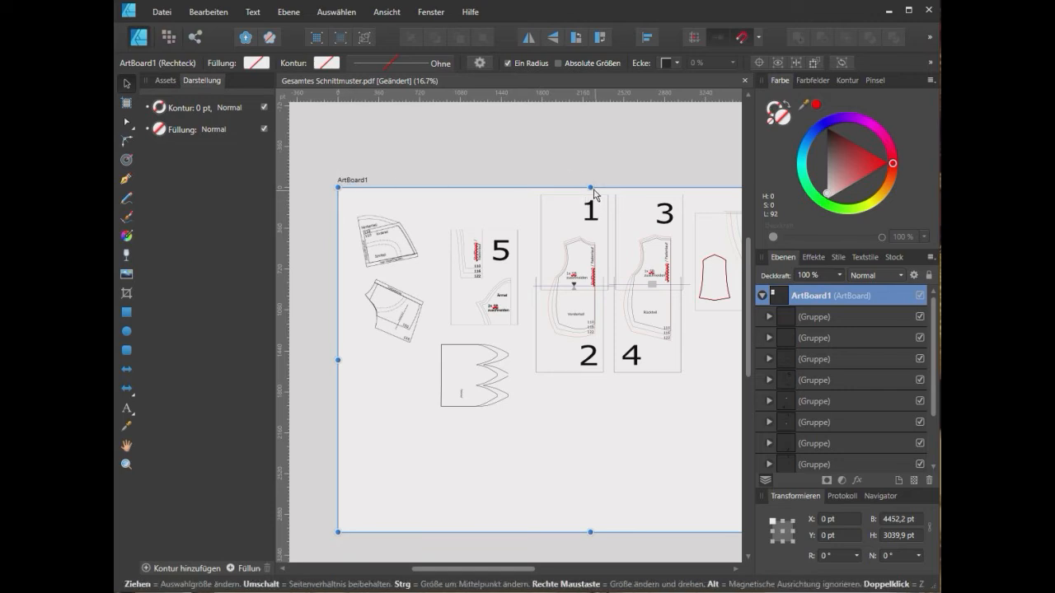
pyautogui.moveTo(592, 190); pyautogui.dragTo(593, 124)
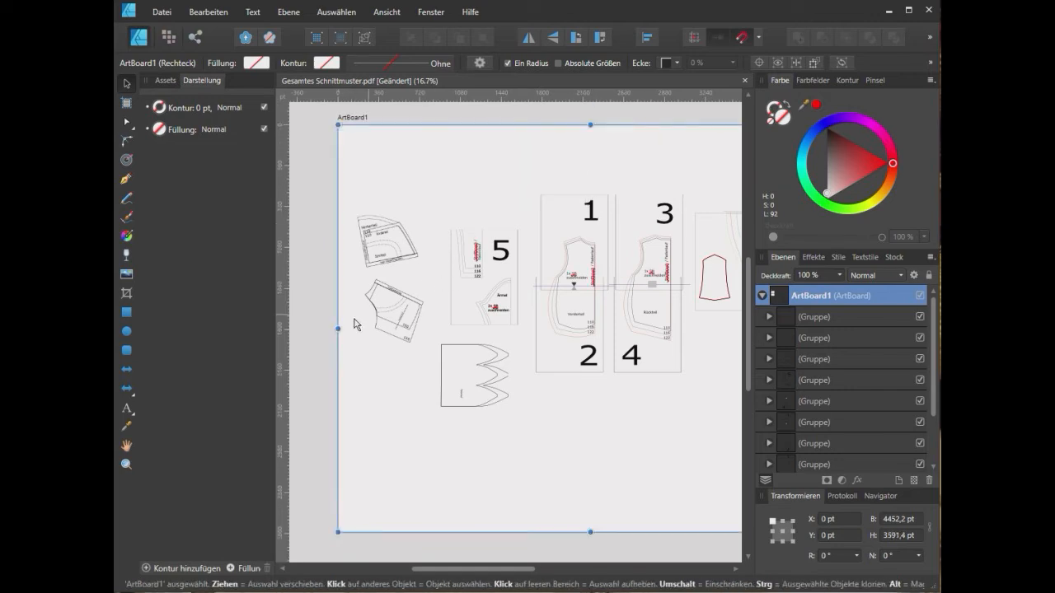
pyautogui.moveTo(339, 328); pyautogui.dragTo(284, 318)
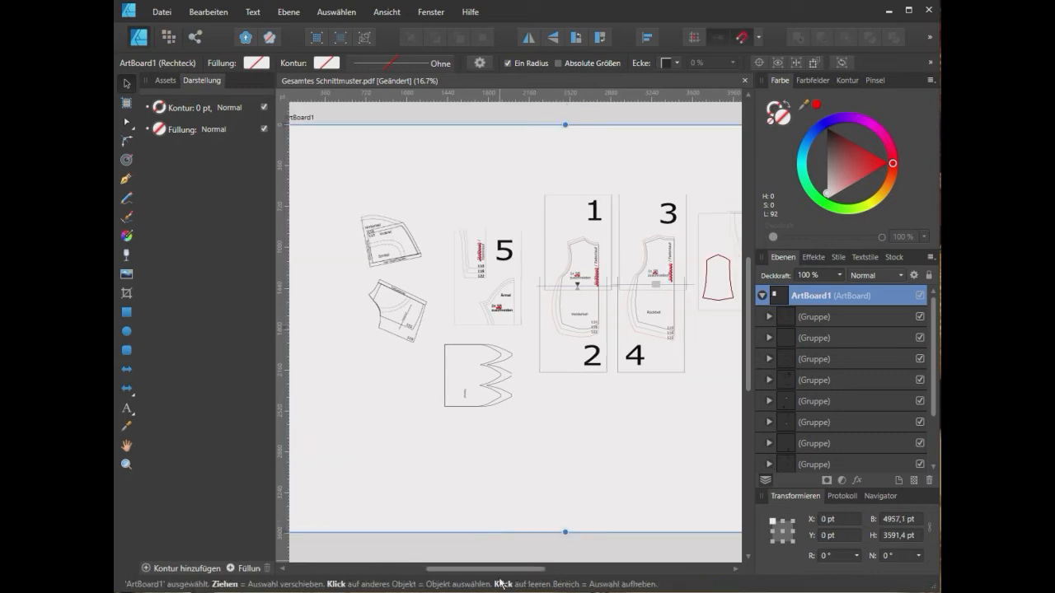
# - Extend ArtBoard1's right edge outward to a total width of about 5946 pt
pyautogui.moveTo(498, 569); pyautogui.dragTo(630, 569)
pyautogui.moveTo(521, 330); pyautogui.dragTo(631, 329)
pyautogui.moveTo(597, 569); pyautogui.dragTo(471, 541)
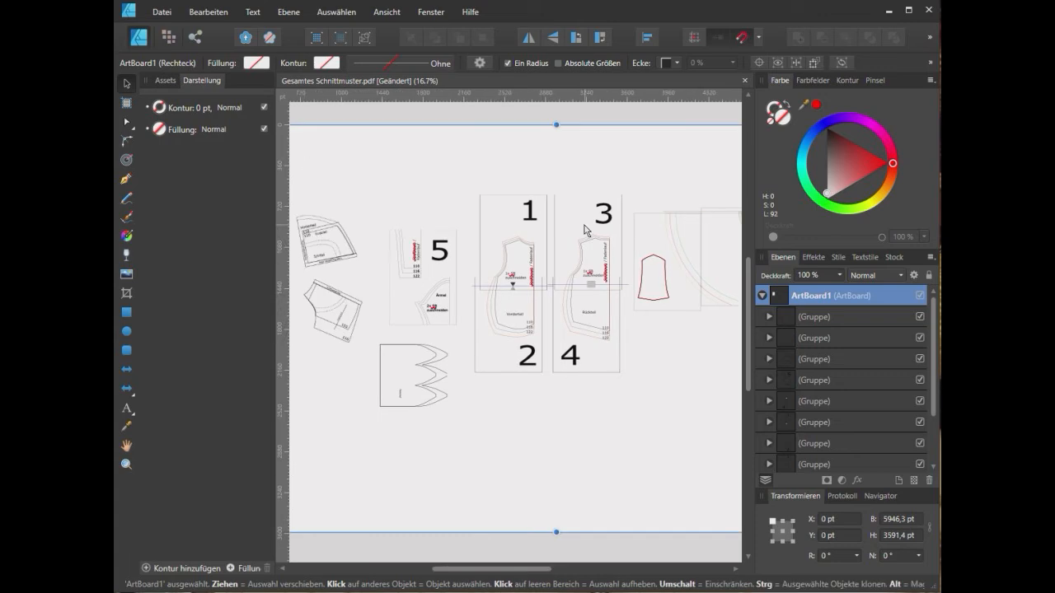
pyautogui.scroll(-3, 586, 231)
pyautogui.scroll(2, 586, 231)
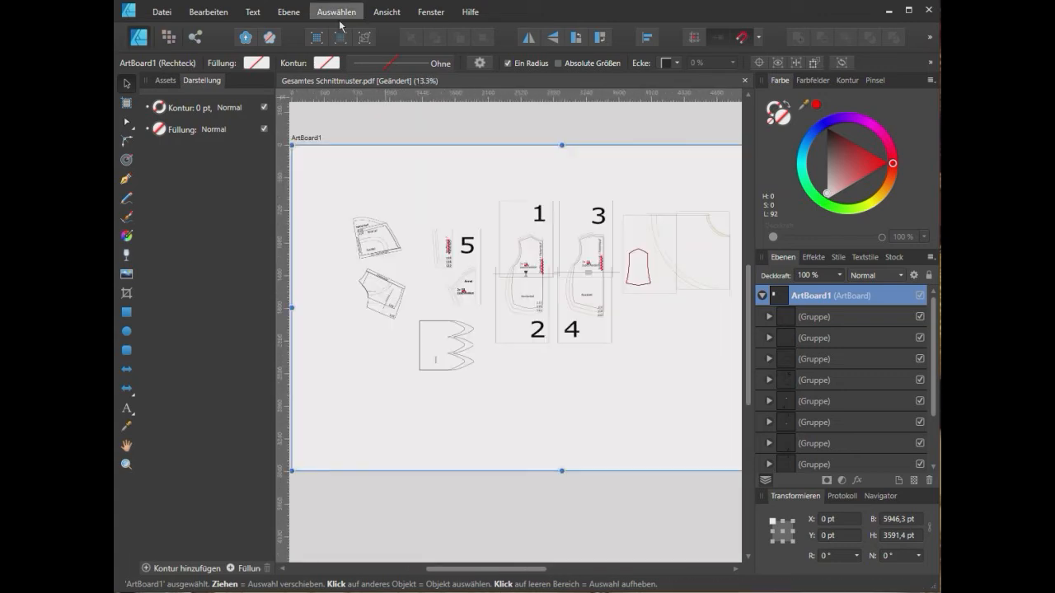
# - Export the whole document as a PDF with the PDF (für Druck) preset at 300 DPI
pyautogui.click(156, 13)
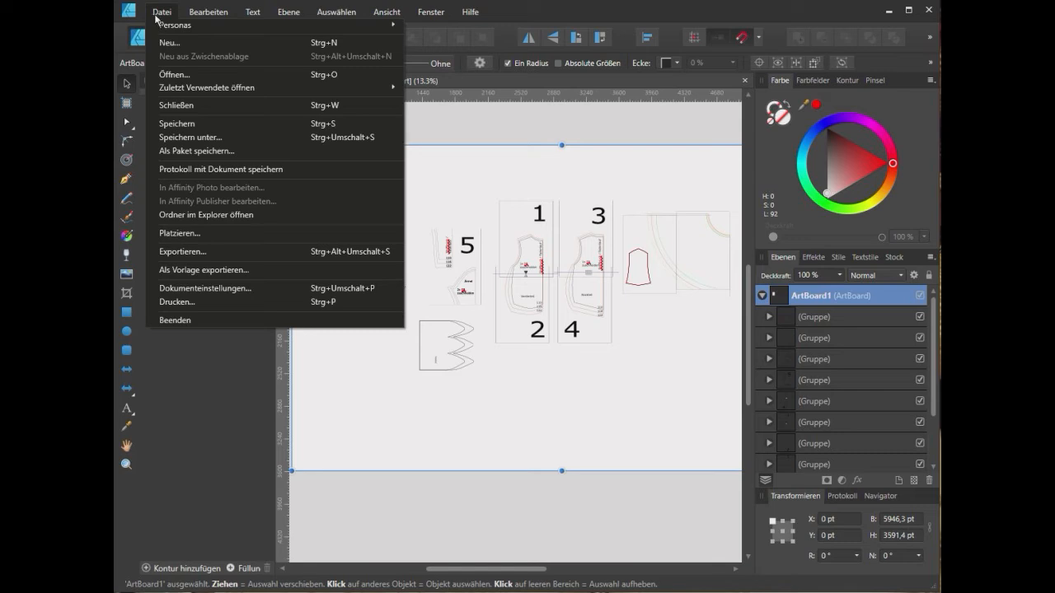
pyautogui.click(227, 251)
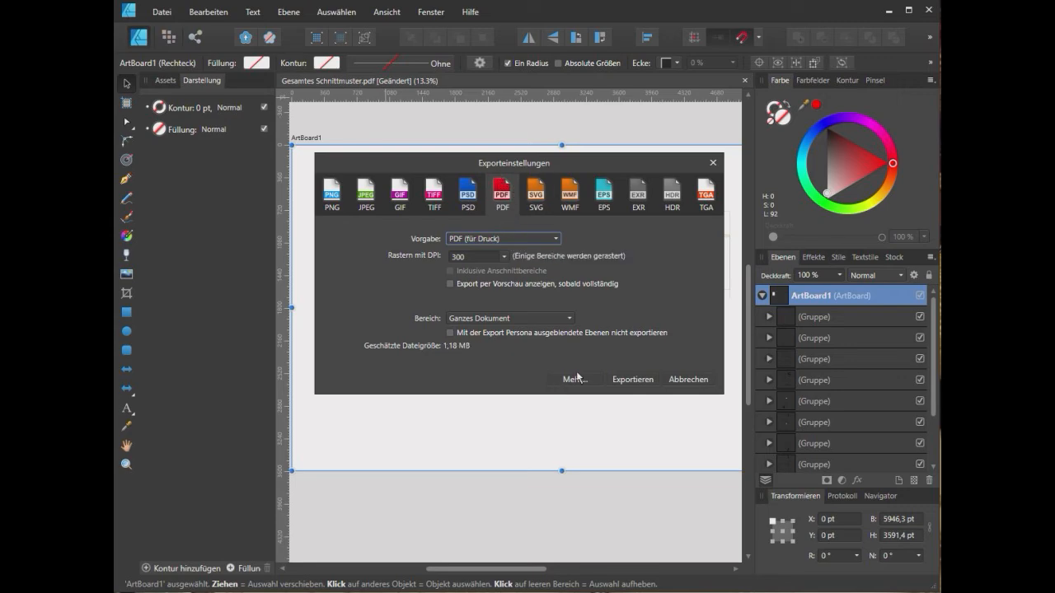
pyautogui.click(635, 380)
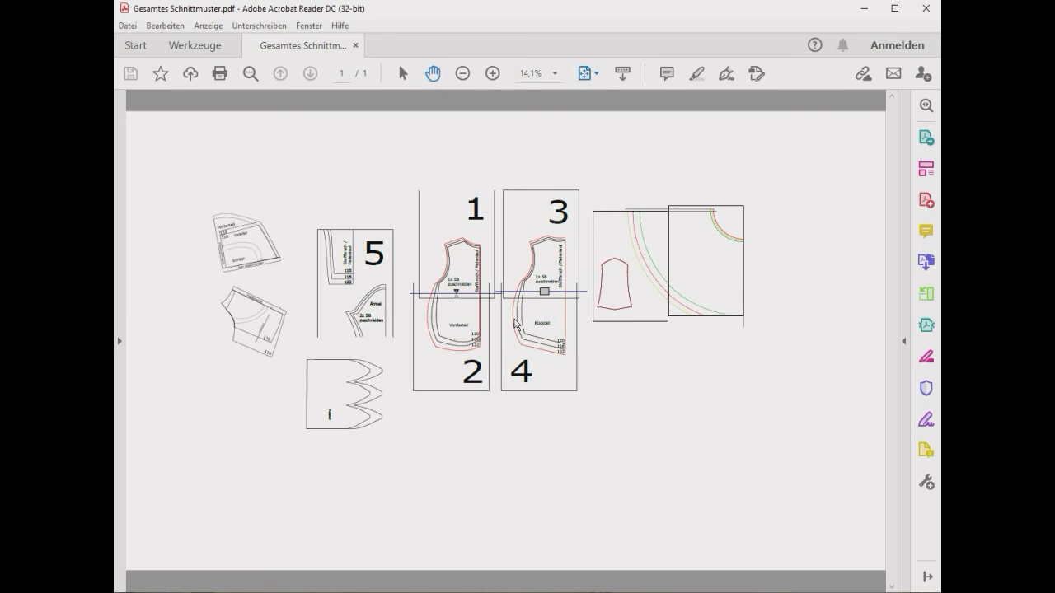
# - Switch to Adobe Acrobat Reader and examine the assembled Vorderteil and Rückteil pieces in the exported PDF
pyautogui.keyDown('ctrl'); pyautogui.scroll(2, 518, 309); pyautogui.keyUp('ctrl')
pyautogui.keyDown('ctrl'); pyautogui.scroll(1, 518, 309); pyautogui.keyUp('ctrl')
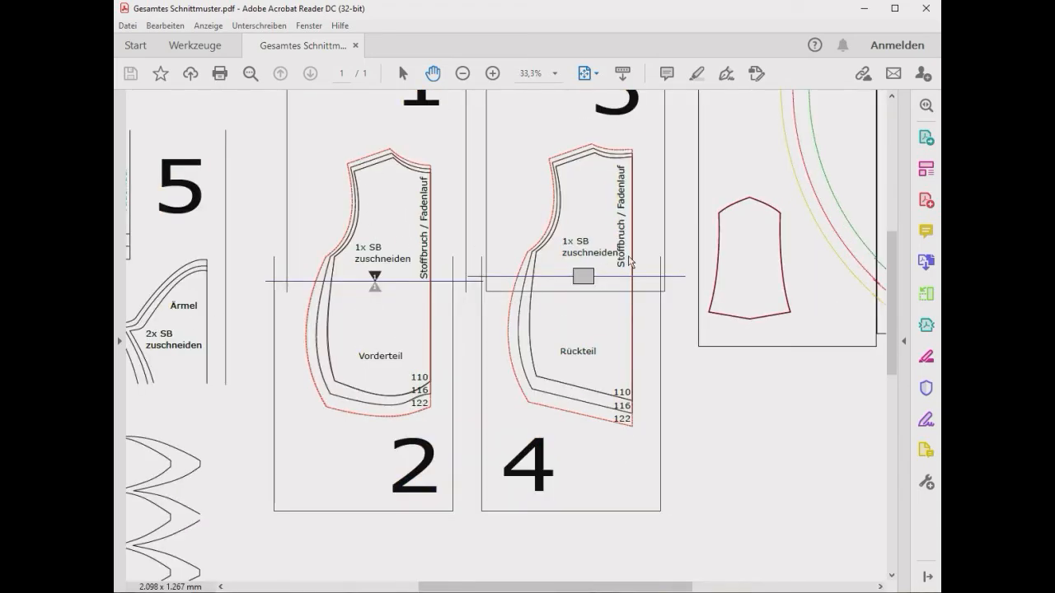
pyautogui.keyDown('ctrl'); pyautogui.scroll(-1, 631, 262); pyautogui.keyUp('ctrl')
pyautogui.keyDown('ctrl'); pyautogui.scroll(-1, 498, 182); pyautogui.keyUp('ctrl')
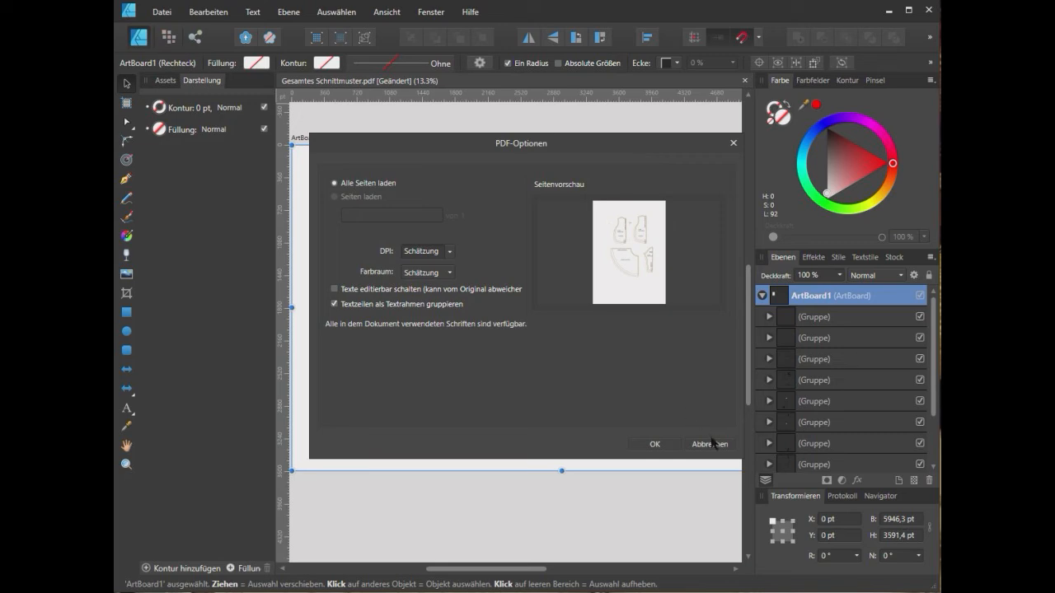
# - Open Grundlage Livevideo Ebenen.pdf with all pages loaded, DPI and colour space estimated, and text lines grouped as text frames
pyautogui.click(649, 446)
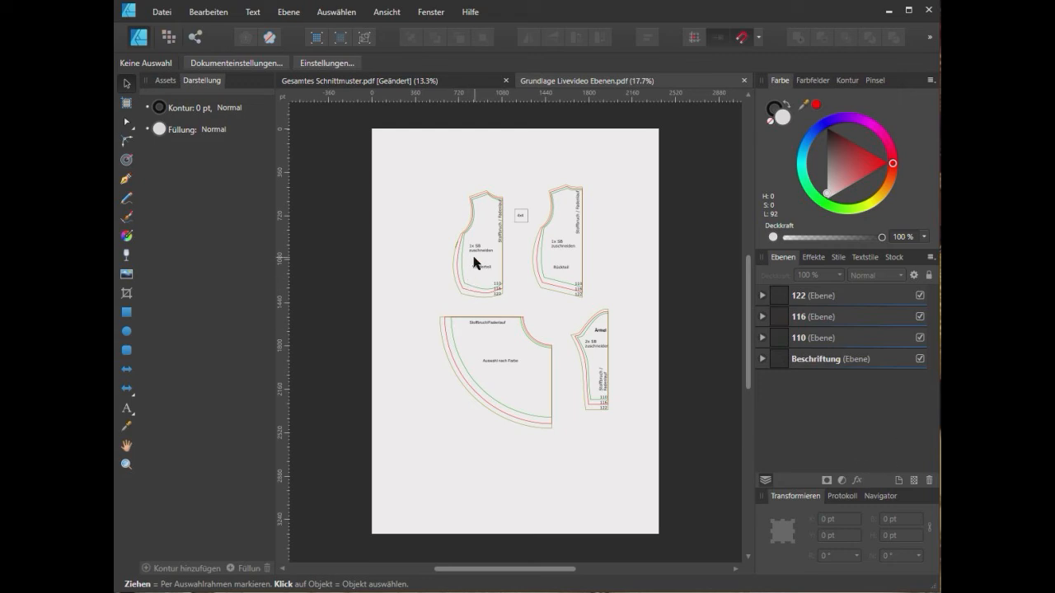
pyautogui.scroll(6, 474, 262)
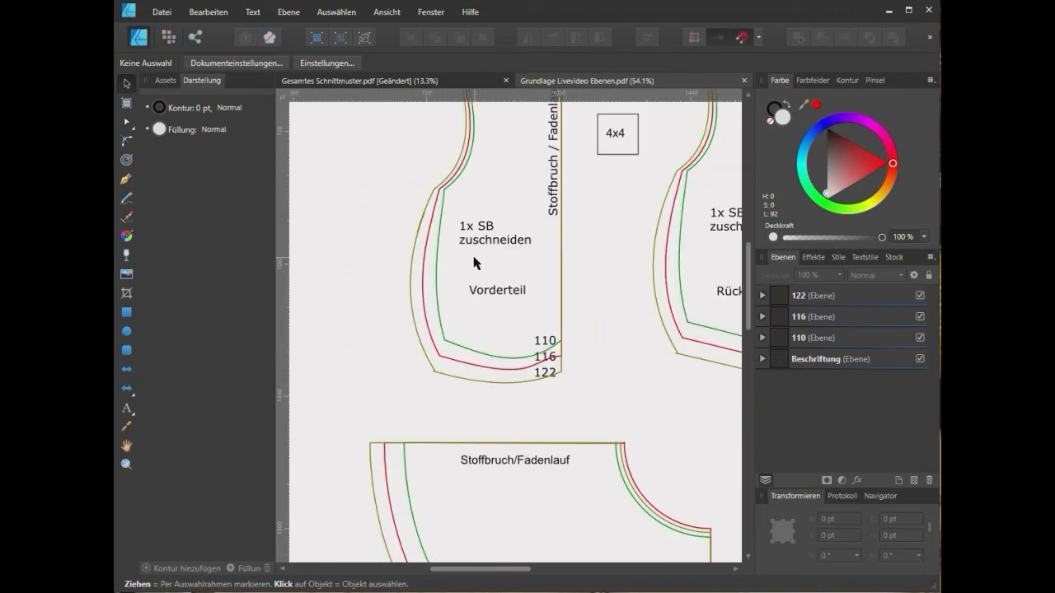
pyautogui.scroll(-3, 474, 263)
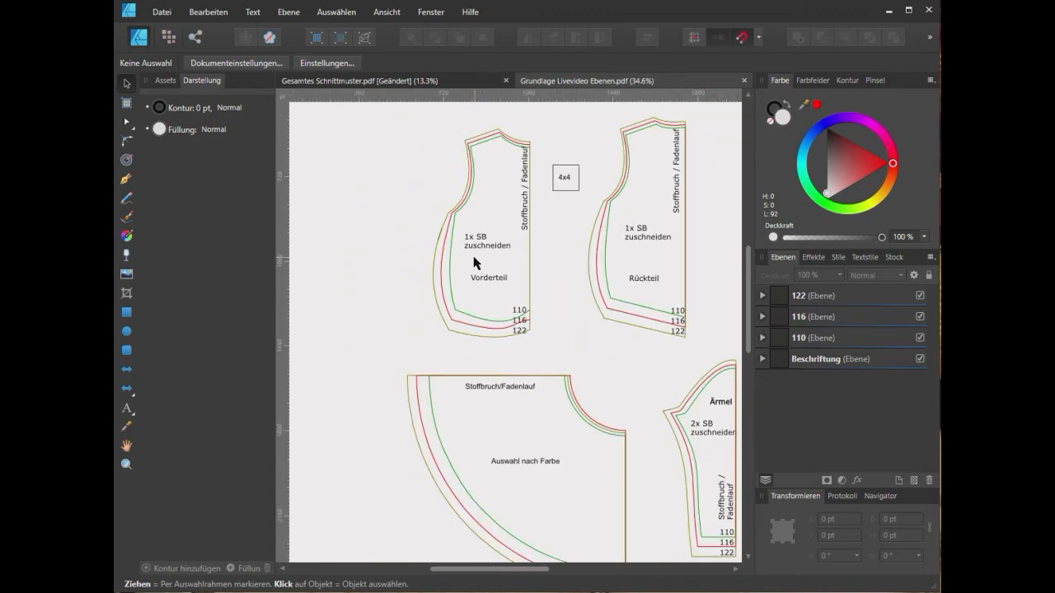
# - Hide layers 122 and 116 to isolate size 110 and show them again, toggling layer 110 off and on as well
pyautogui.click(920, 296)
pyautogui.click(920, 317)
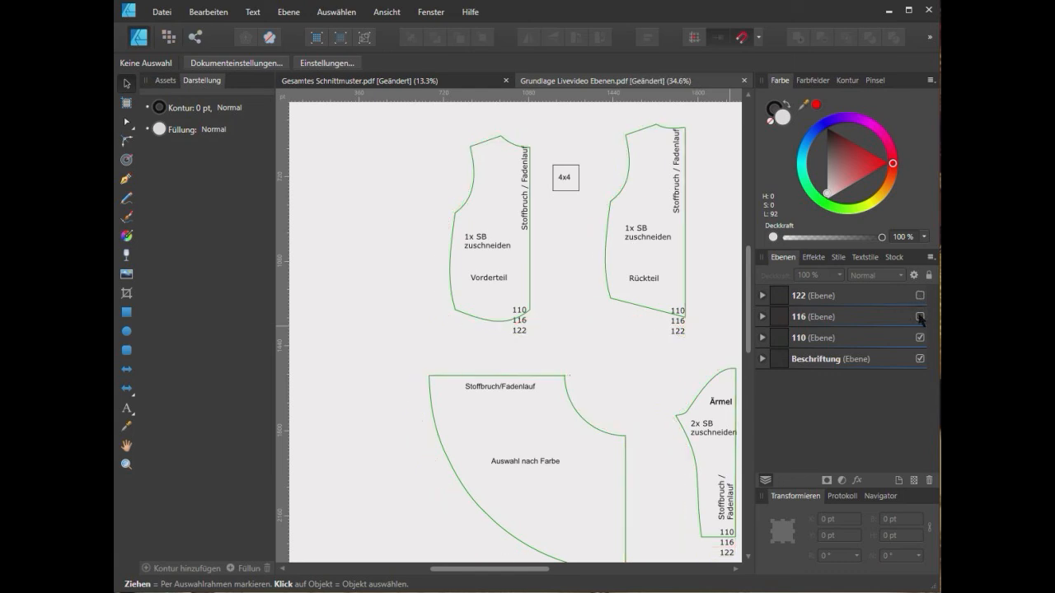
pyautogui.click(920, 295)
pyautogui.click(920, 317)
pyautogui.click(920, 338)
pyautogui.click(920, 338)
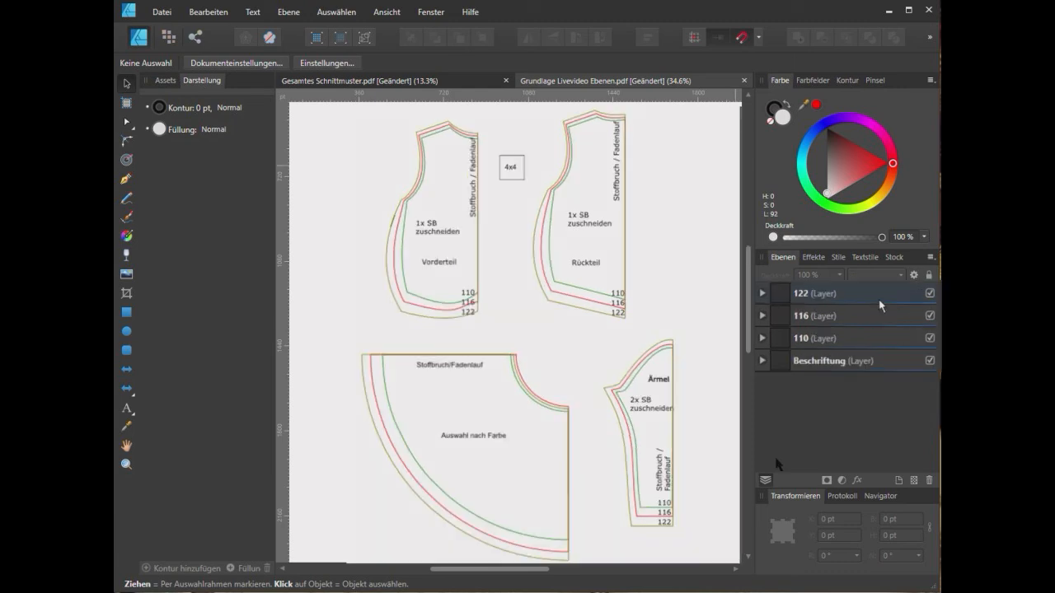
# - Select size layers 122, 116 and 110 together, and hide and show them again as a group
pyautogui.click(882, 300)
pyautogui.keyDown('shift'); pyautogui.click(875, 315); pyautogui.keyUp('shift')
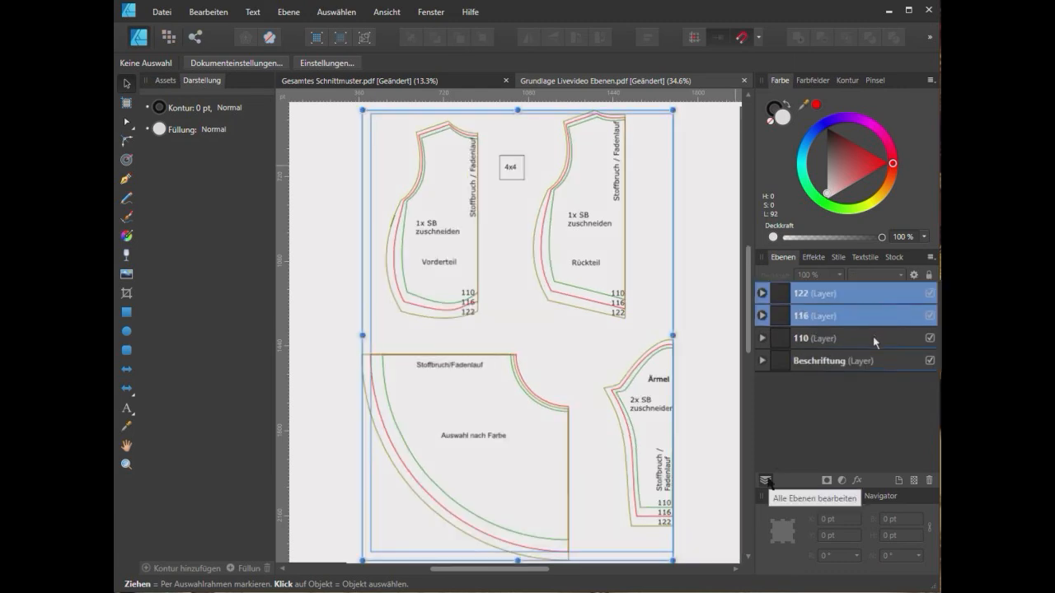
pyautogui.keyDown('shift'); pyautogui.click(873, 337); pyautogui.keyUp('shift')
pyautogui.click(931, 295)
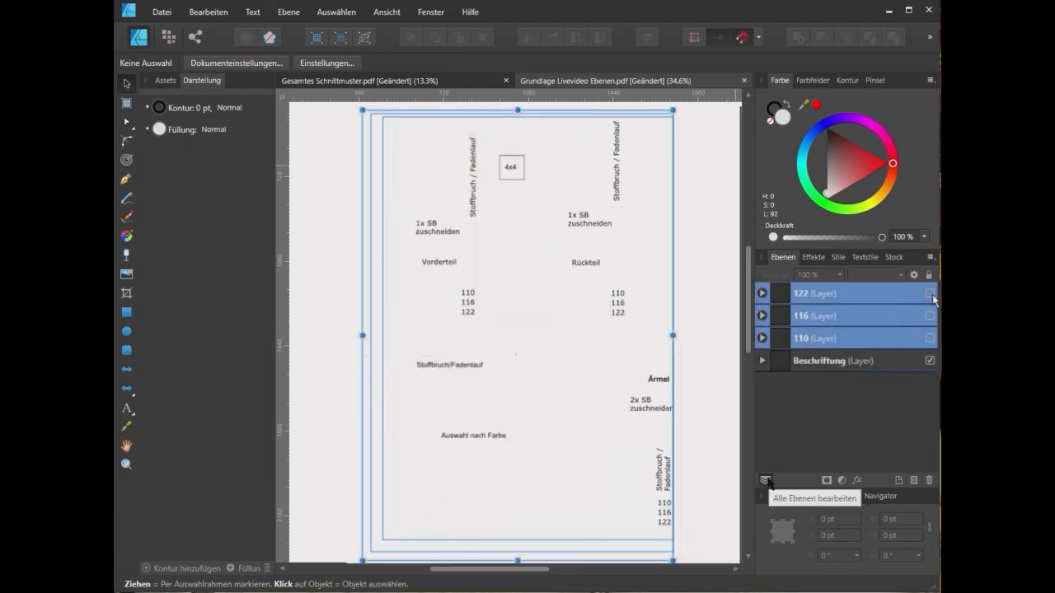
pyautogui.click(931, 294)
# - Remove layer 116 from the selection, and hide and show layers 122 and 110 together to isolate size 116
pyautogui.keyDown('ctrl'); pyautogui.click(900, 321); pyautogui.keyUp('ctrl')
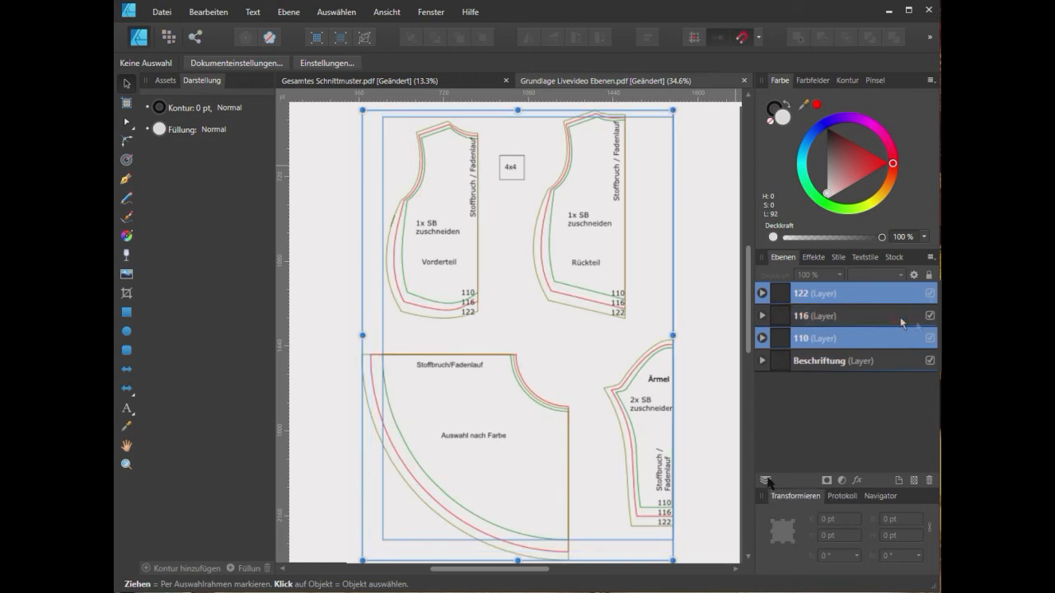
pyautogui.click(931, 294)
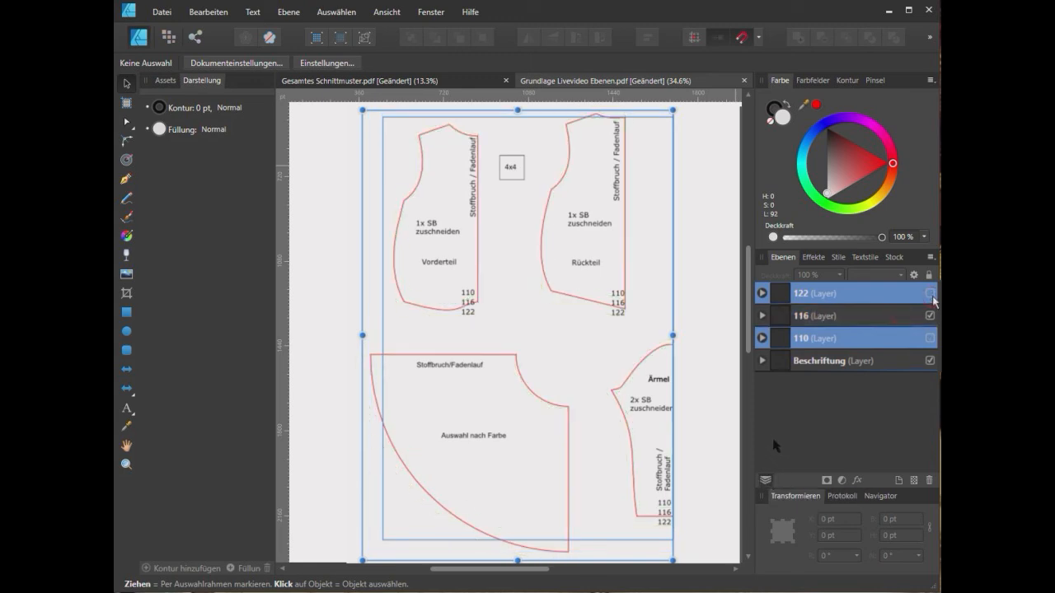
pyautogui.click(931, 294)
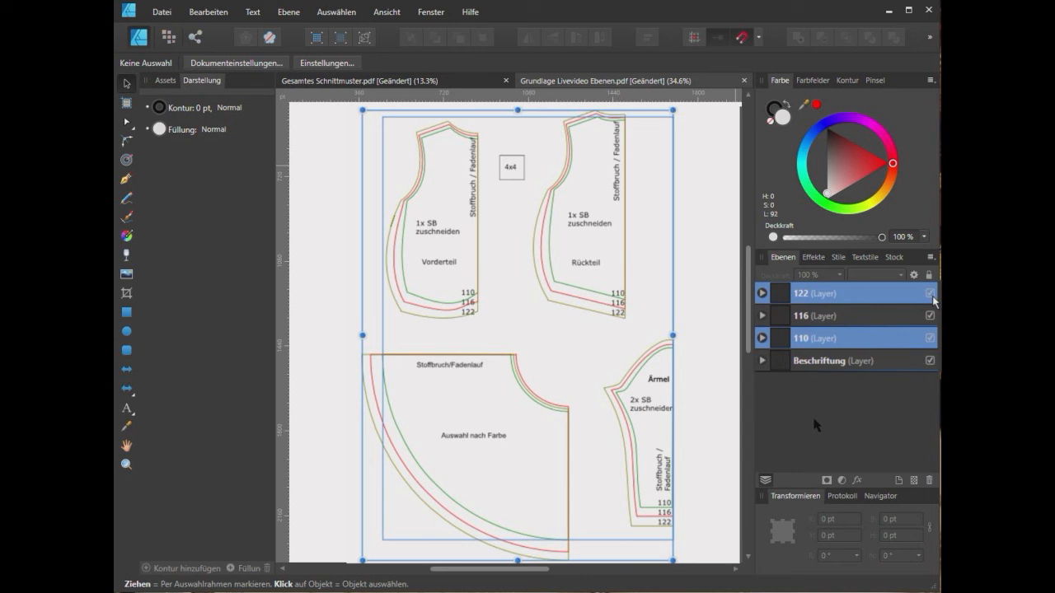